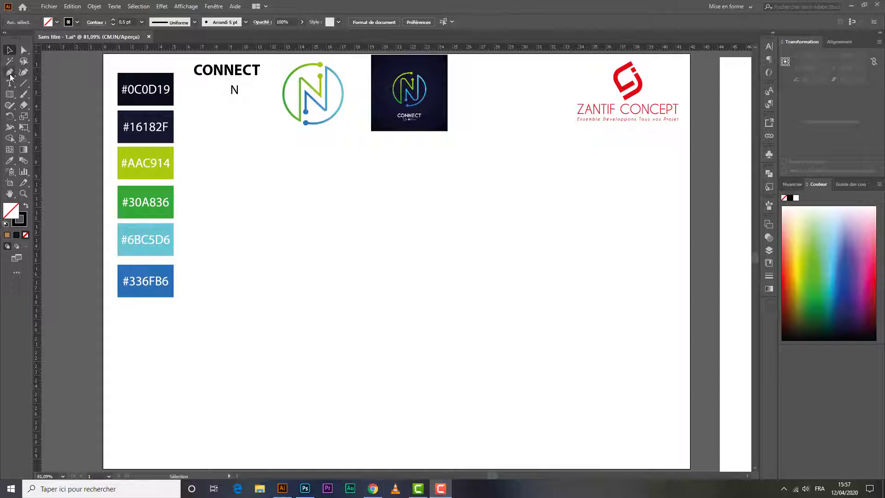
# Pen-draw a thin zigzag N stroke with short right and long left verticals.
pyautogui.click(9, 74)
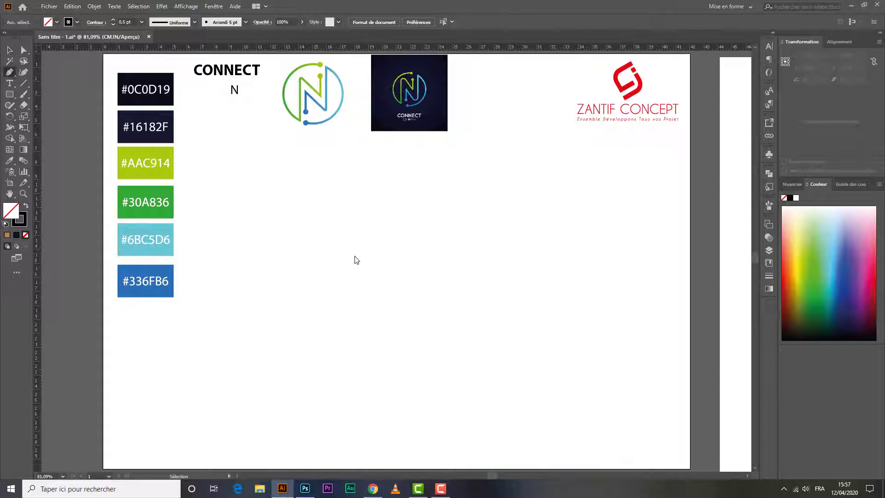
pyautogui.click(379, 223)
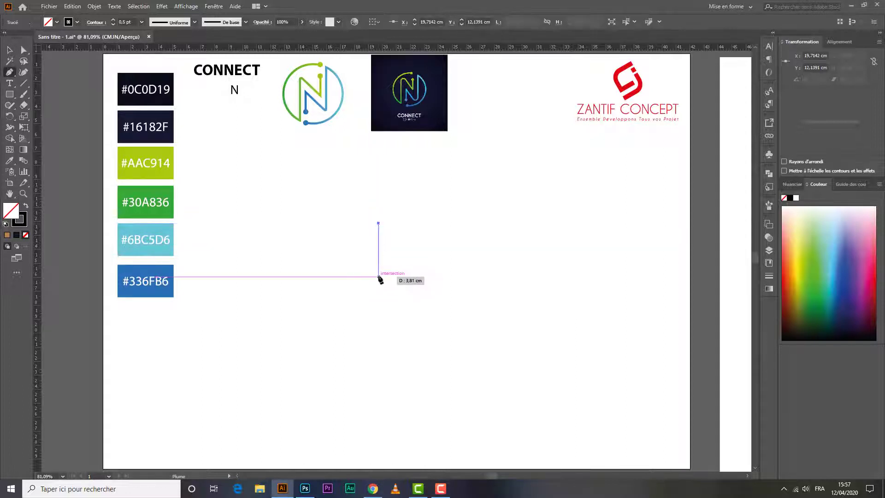
pyautogui.click(379, 277)
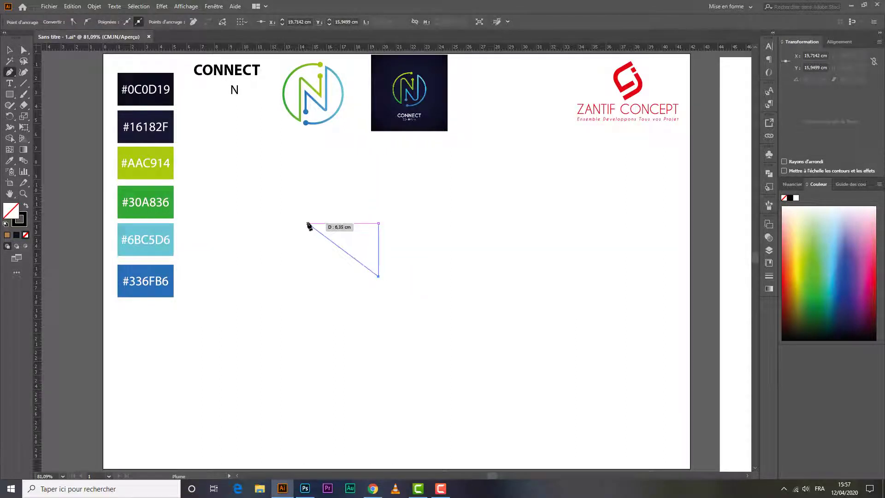
pyautogui.click(308, 223)
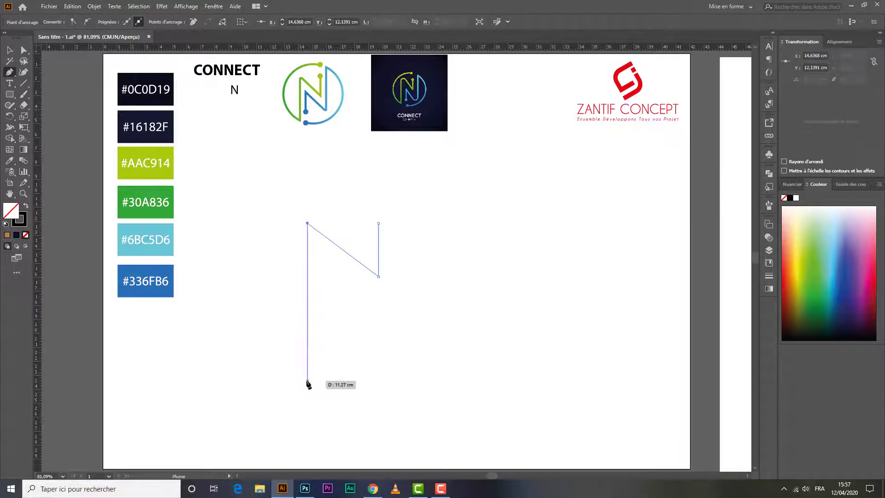
pyautogui.click(308, 381)
pyautogui.press('v')
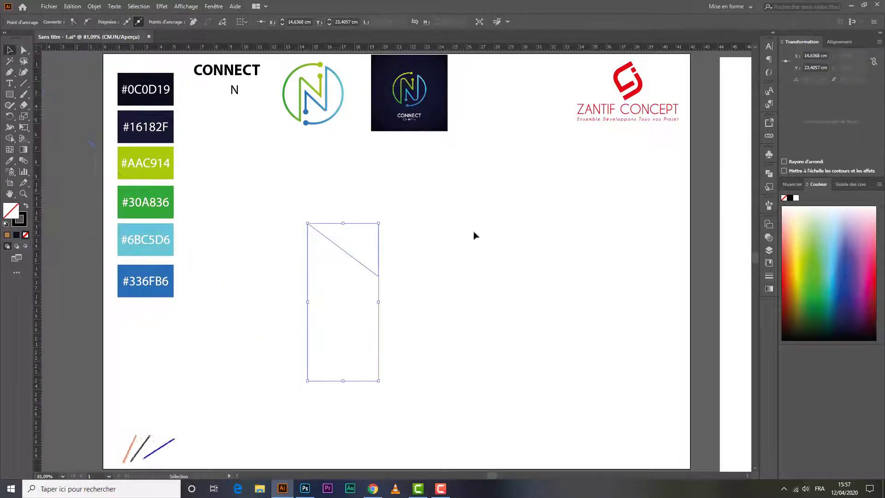
# Add a 180°-rotated copy of the stroke and interlock it up and right.
pyautogui.rightClick(332, 243)
pyautogui.moveTo(366, 384)
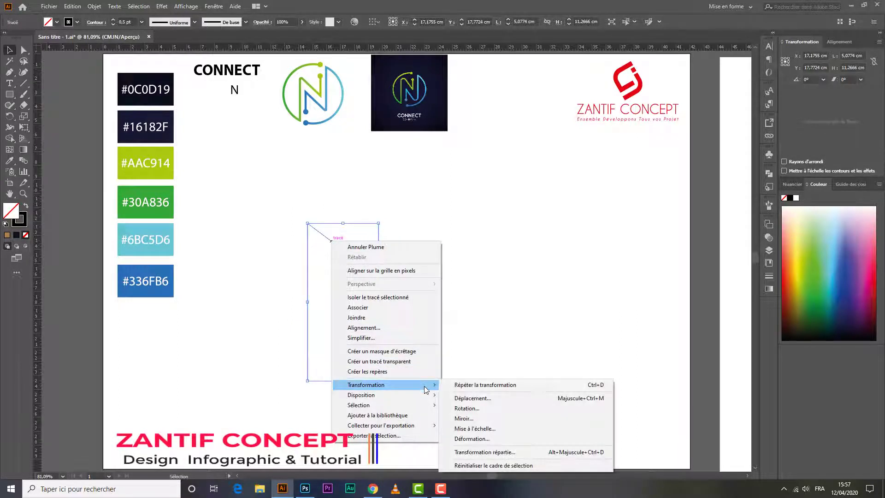
pyautogui.click(479, 409)
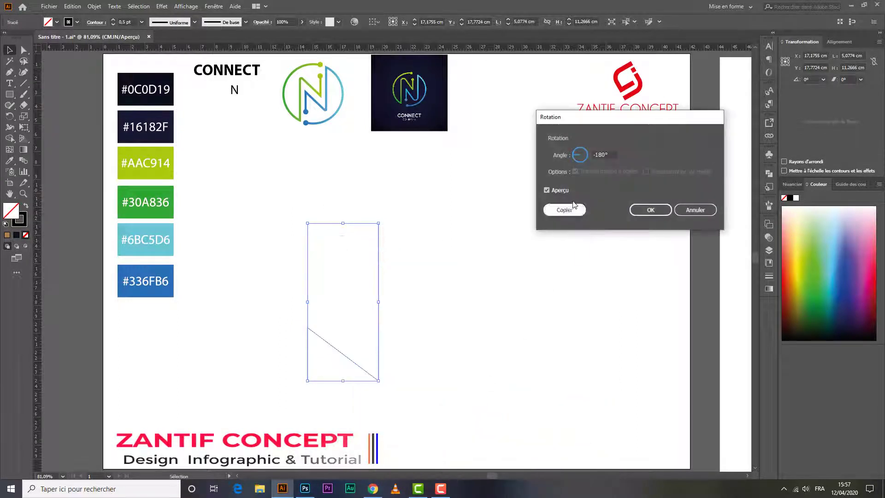
pyautogui.click(563, 210)
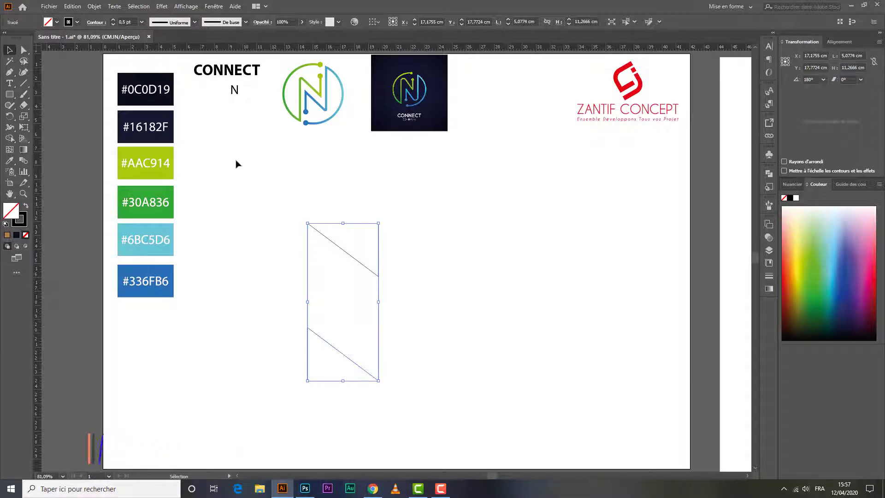
pyautogui.click(362, 198)
pyautogui.moveTo(344, 345); pyautogui.dragTo(357, 309)
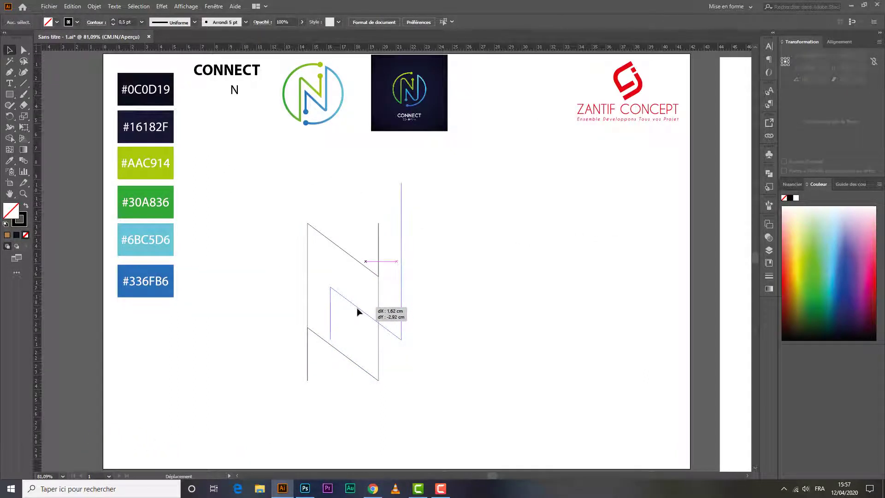
pyautogui.moveTo(357, 311); pyautogui.dragTo(357, 315)
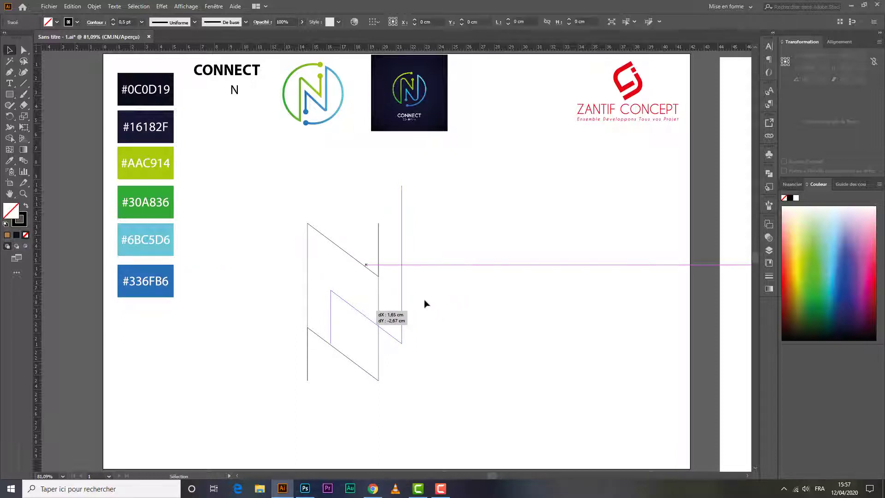
pyautogui.moveTo(358, 315); pyautogui.dragTo(381, 344)
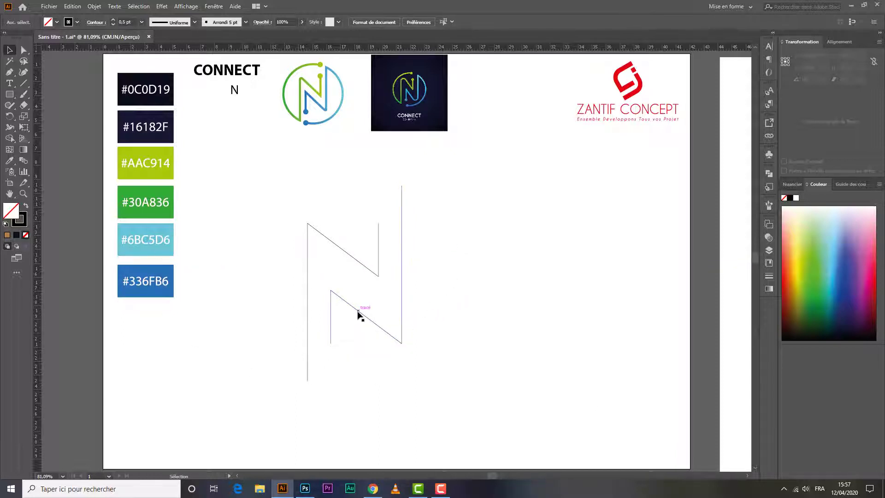
pyautogui.moveTo(360, 316); pyautogui.dragTo(370, 316)
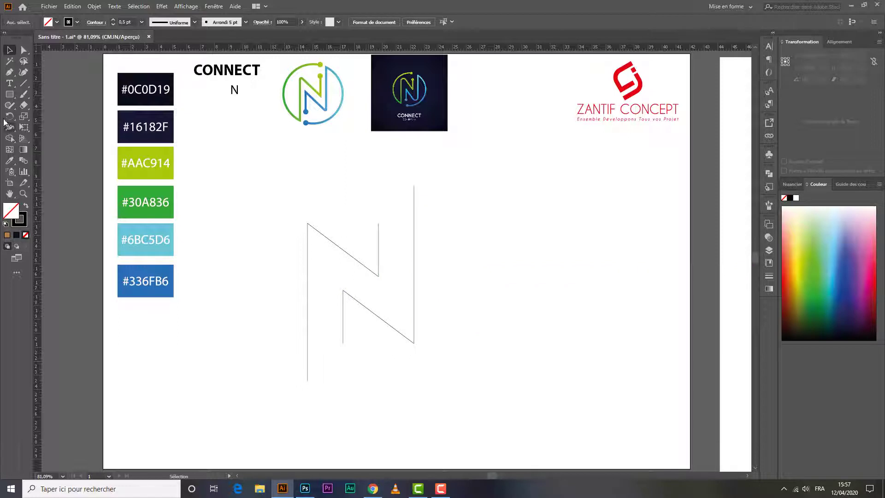
# Draw a large circle around the N with the Ellipse tool.
pyautogui.click(8, 96)
pyautogui.rightClick(7, 98)
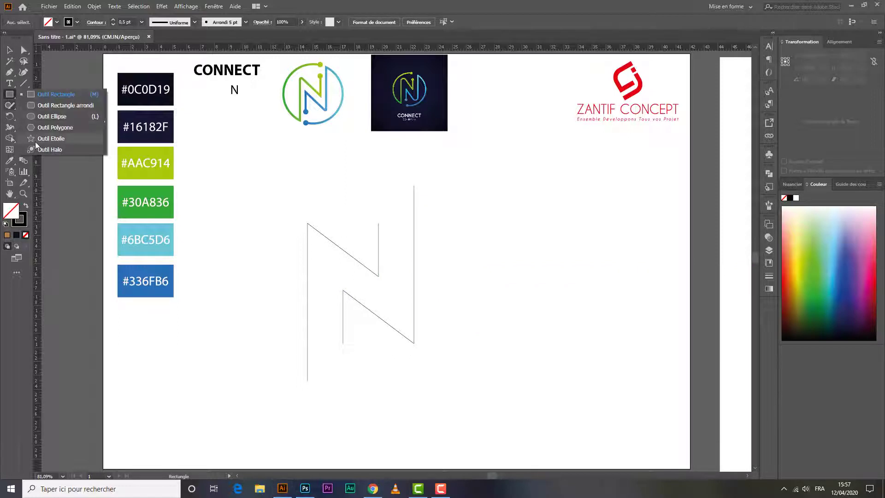
pyautogui.click(35, 119)
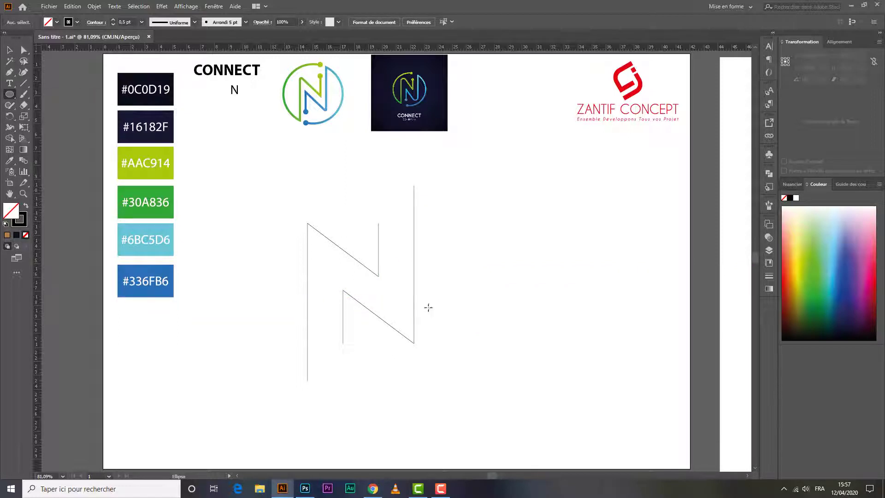
pyautogui.moveTo(436, 292); pyautogui.dragTo(561, 398)
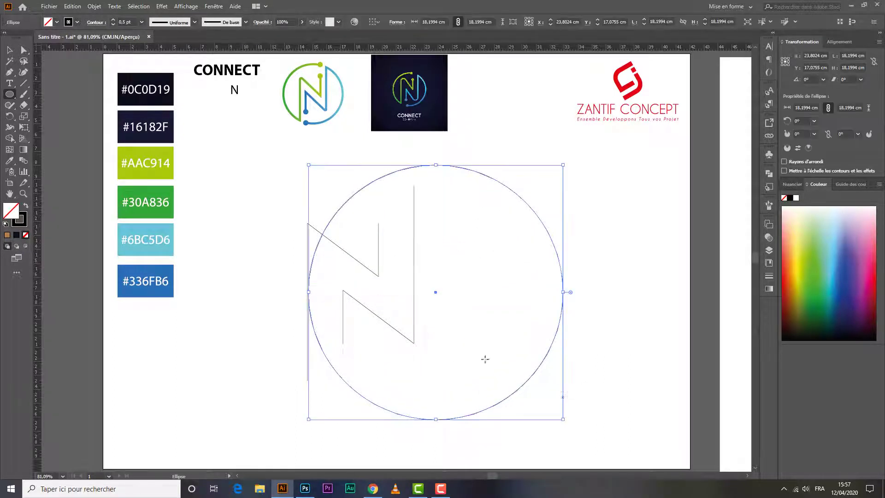
# Shrink the circle to about 15.2 cm and centre the N inside it.
pyautogui.click(9, 50)
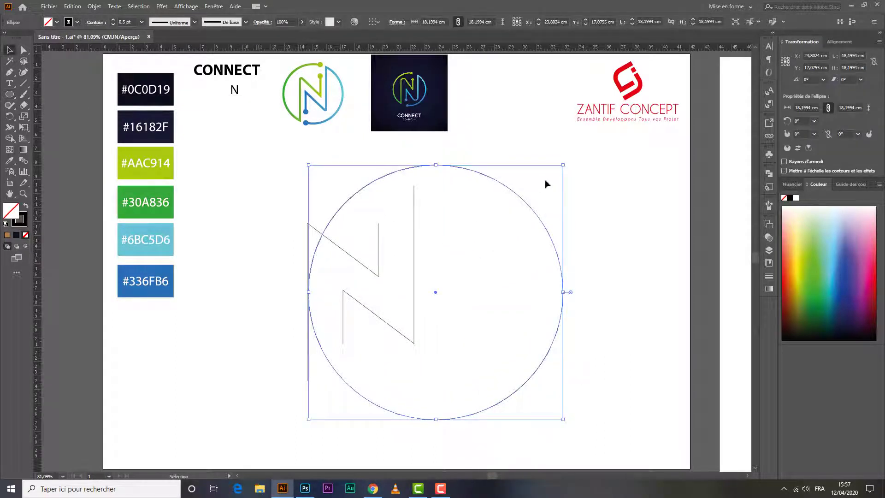
pyautogui.moveTo(561, 168); pyautogui.dragTo(543, 186)
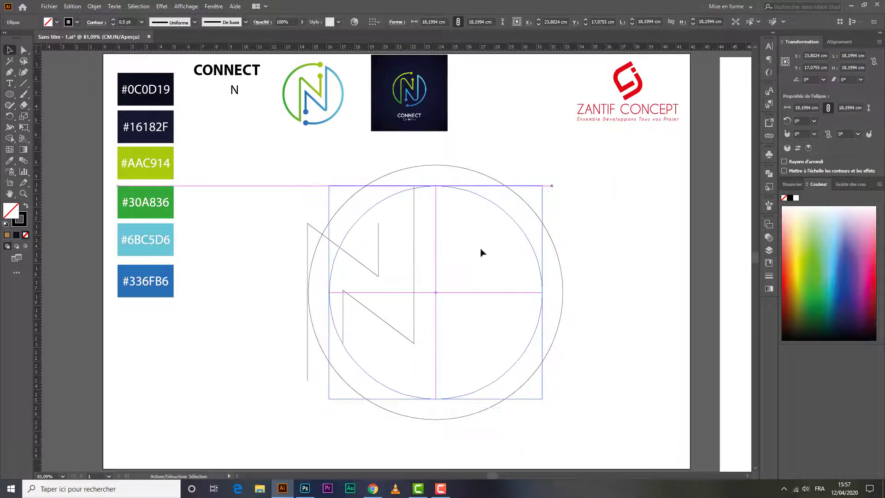
pyautogui.moveTo(440, 250)
pyautogui.mouseDown()
pyautogui.moveTo(374, 272)
pyautogui.moveTo(446, 290)
pyautogui.mouseUp()
pyautogui.click(582, 251)
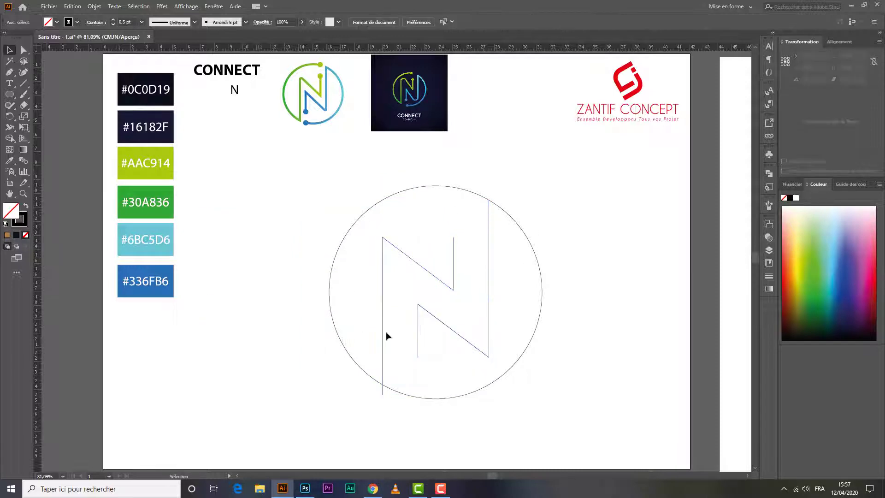
# Raise the top anchor of the N's right vertical stroke.
pyautogui.click(489, 234)
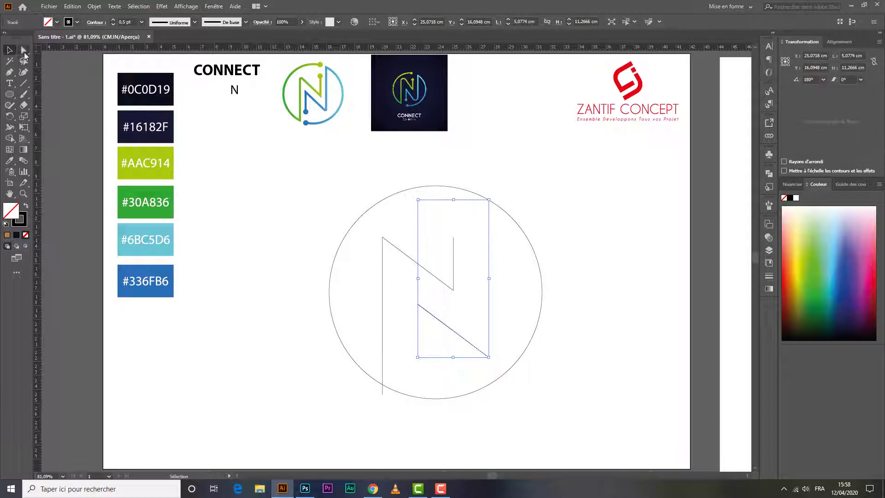
pyautogui.click(24, 52)
pyautogui.moveTo(489, 200); pyautogui.dragTo(488, 185)
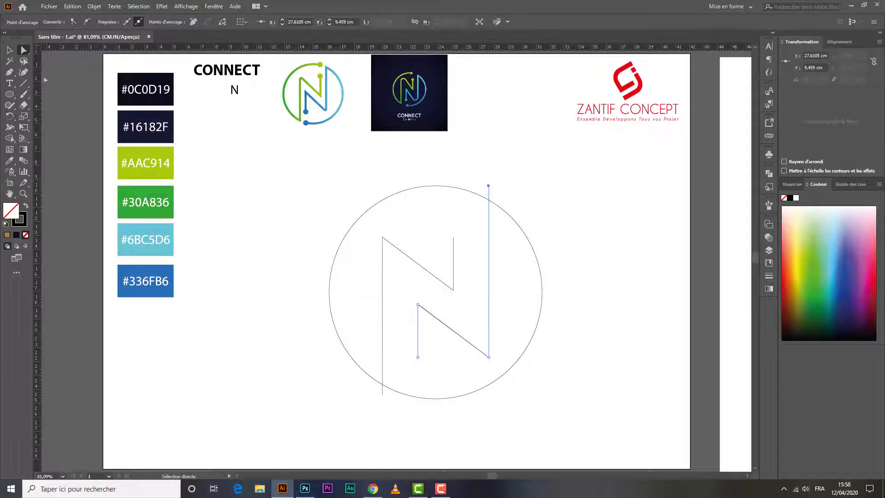
pyautogui.click(9, 50)
# Draw short vertical ticks across the circle's top and bottom, then select everything.
pyautogui.click(9, 72)
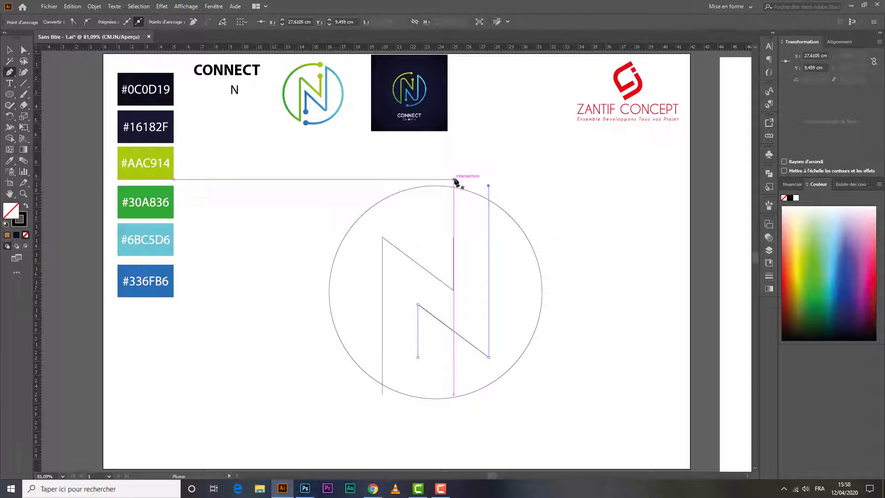
pyautogui.click(454, 179)
pyautogui.click(454, 200)
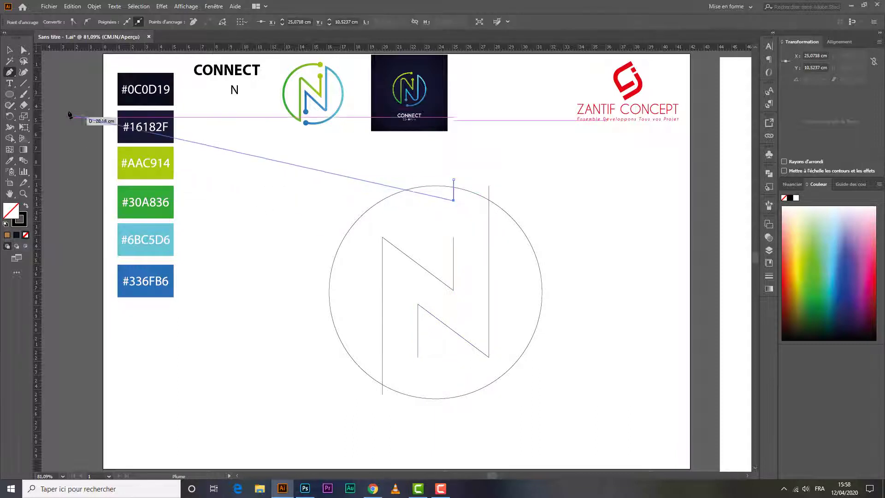
pyautogui.press('Escape')
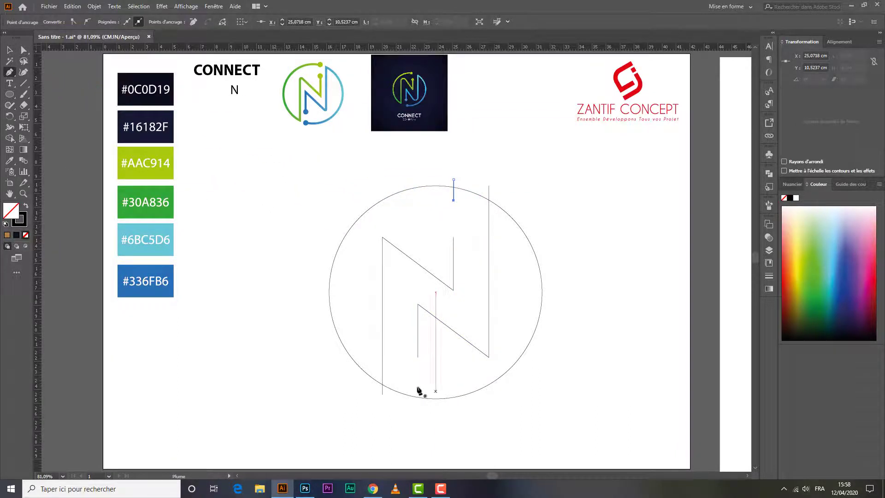
pyautogui.click(418, 388)
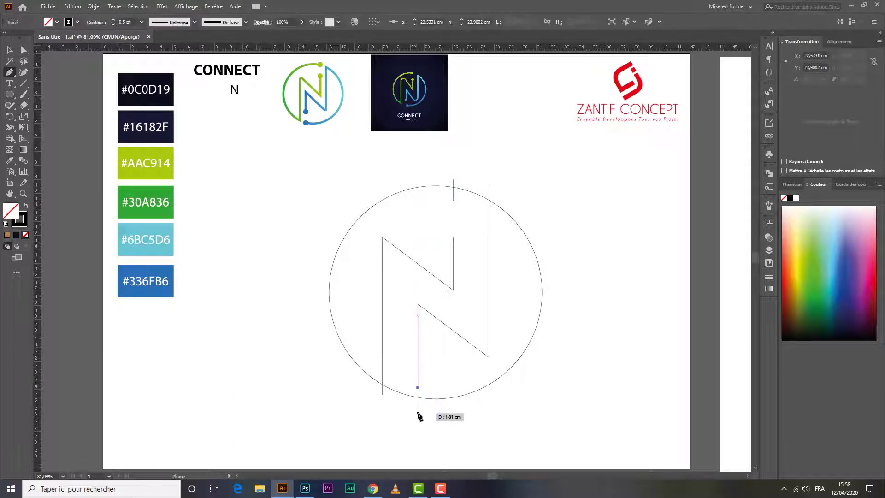
pyautogui.click(418, 413)
pyautogui.click(10, 51)
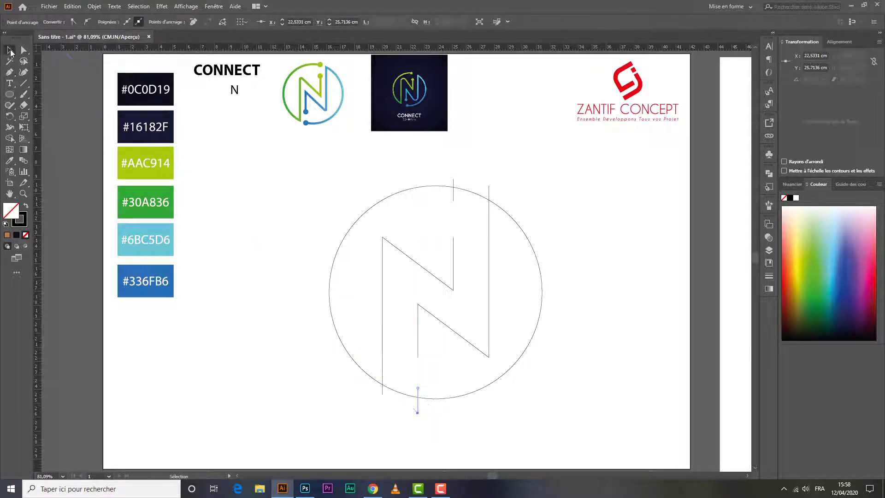
pyautogui.moveTo(565, 196); pyautogui.dragTo(325, 420)
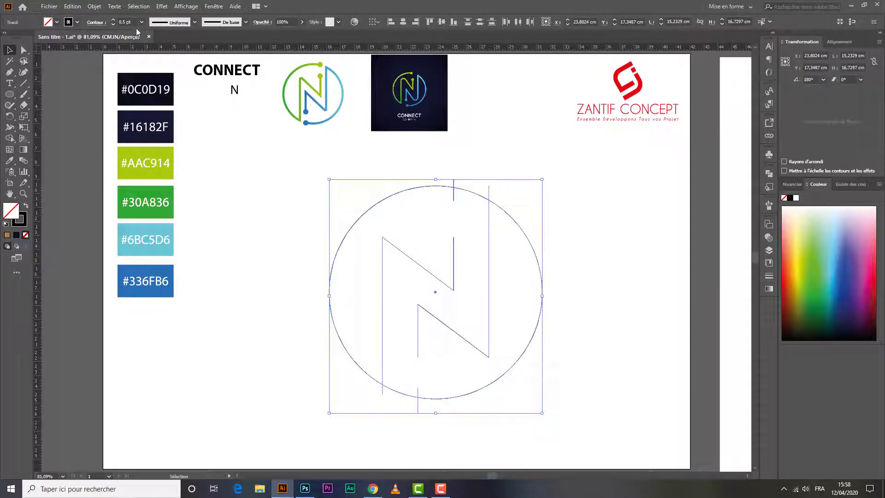
# Set the ring, N and tick strokes to 14 pt and expand them into filled outlines.
pyautogui.click(115, 20)
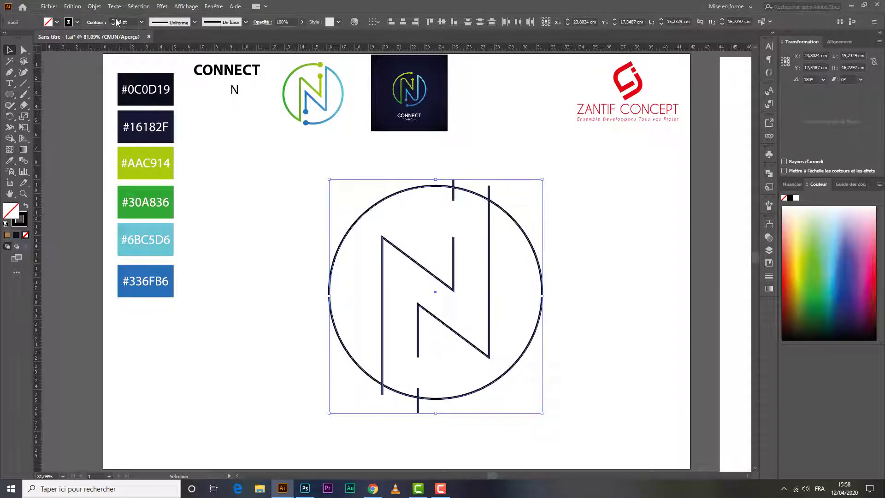
pyautogui.click(113, 20)
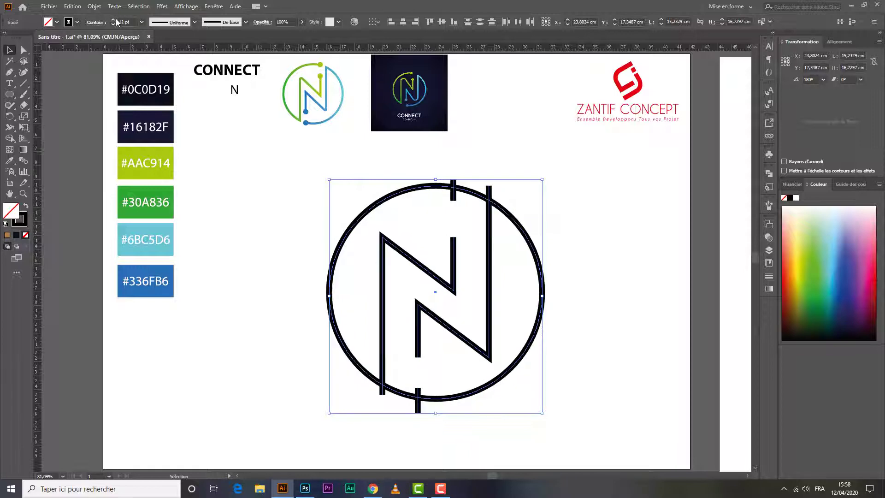
pyautogui.click(114, 20)
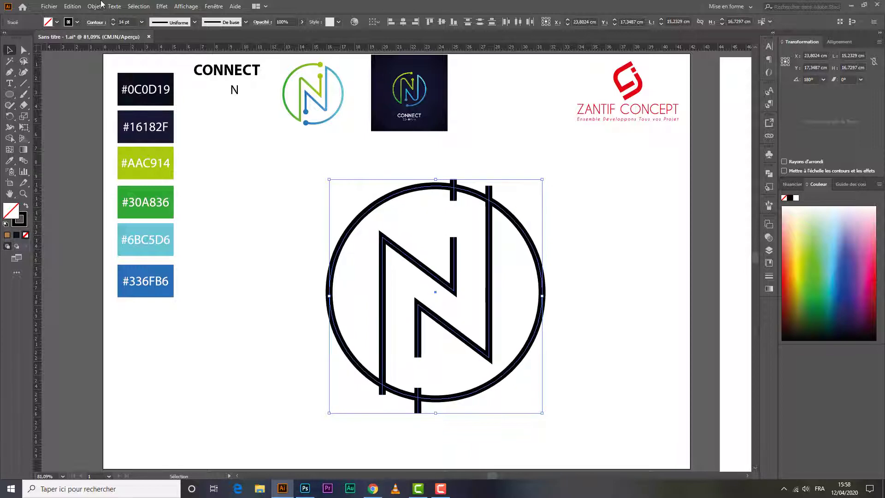
pyautogui.click(96, 6)
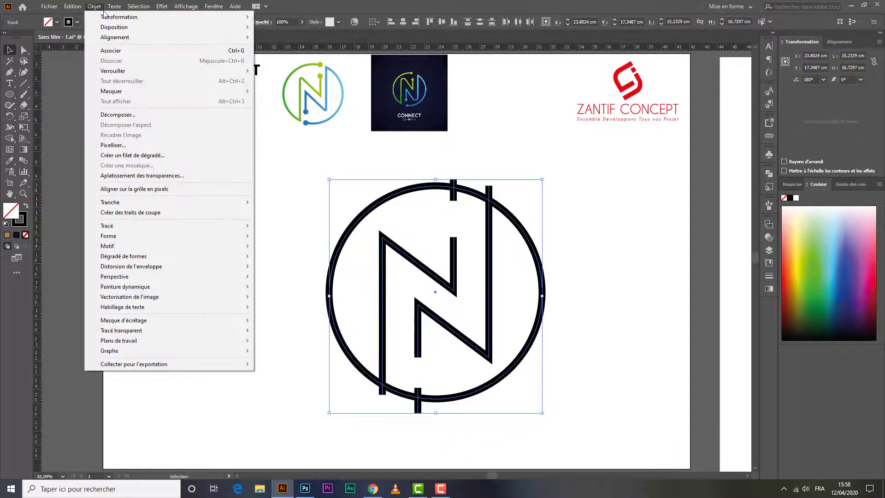
pyautogui.click(118, 114)
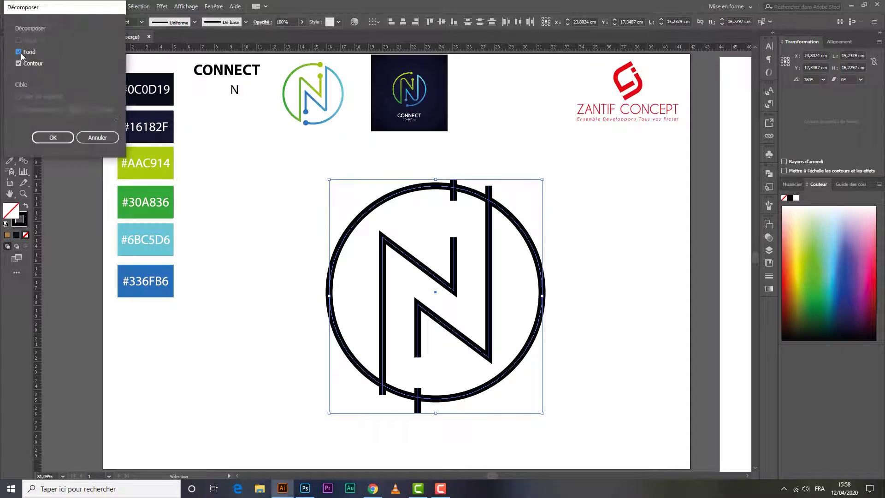
pyautogui.click(46, 138)
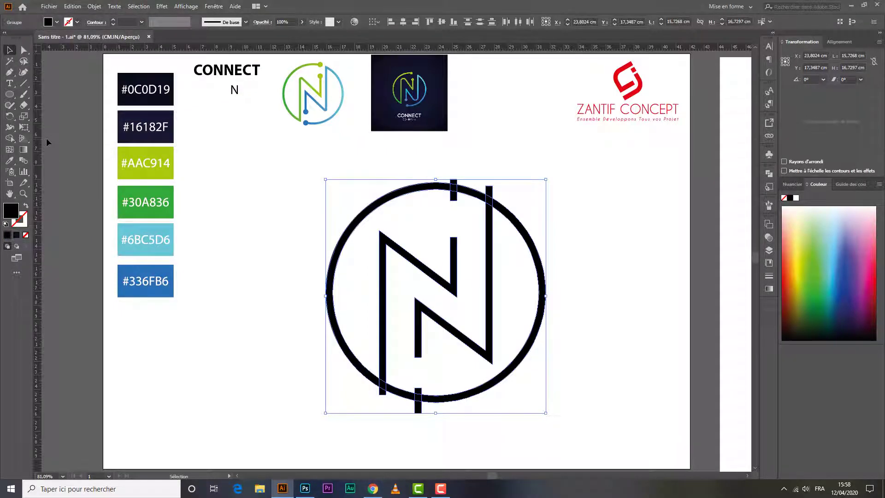
# Fill the ring's arcs and the N's strokes red with Shape Builder.
pyautogui.click(11, 139)
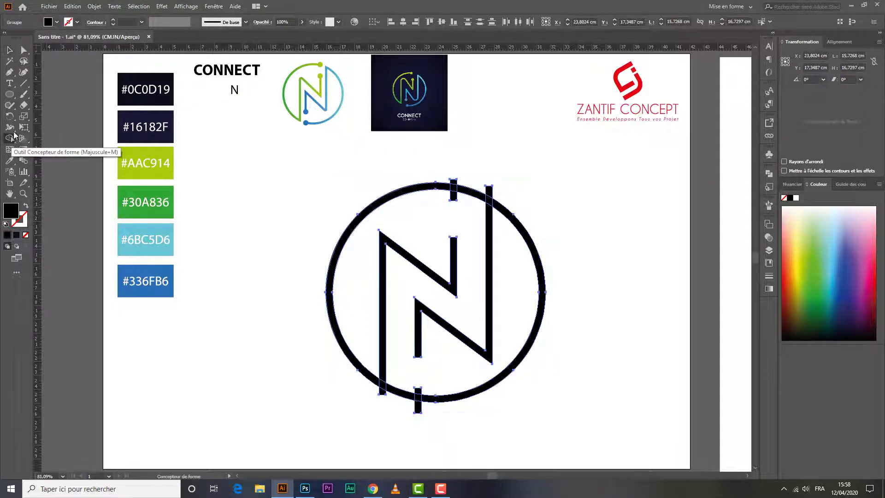
pyautogui.click(56, 22)
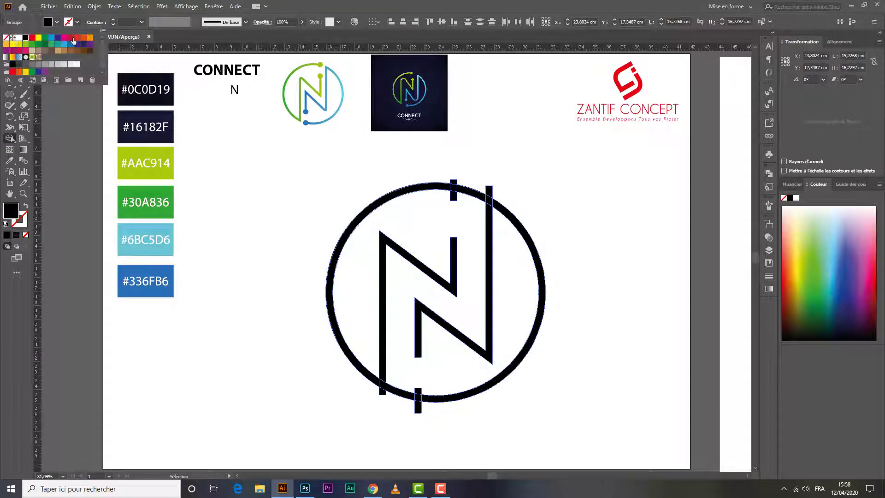
pyautogui.click(495, 210)
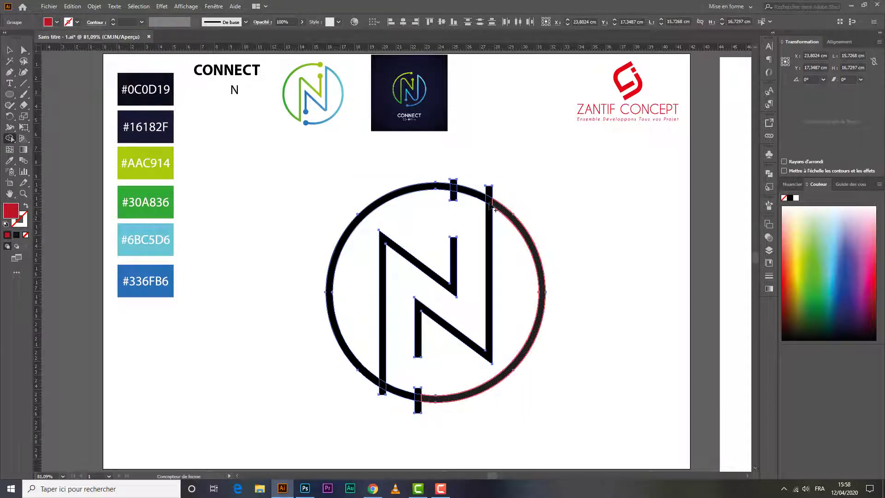
pyautogui.click(494, 211)
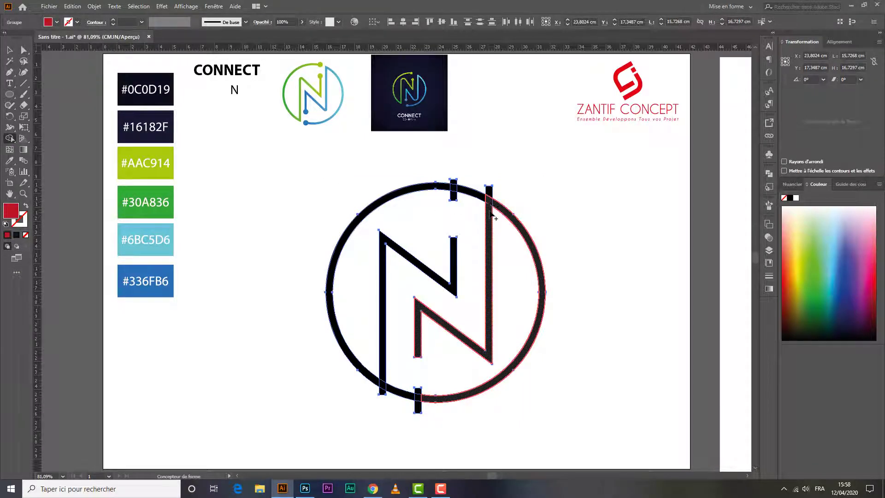
pyautogui.click(377, 381)
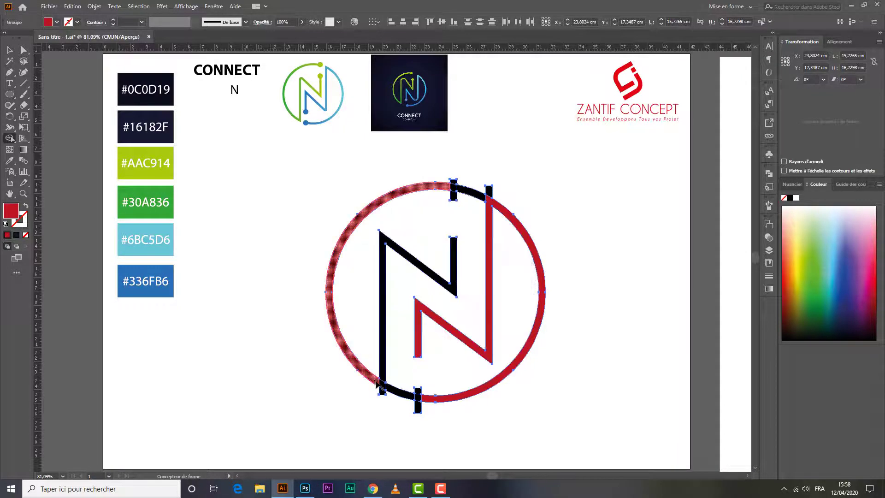
pyautogui.click(383, 385)
# Select the black segment at the top of the ring.
pyautogui.press('v')
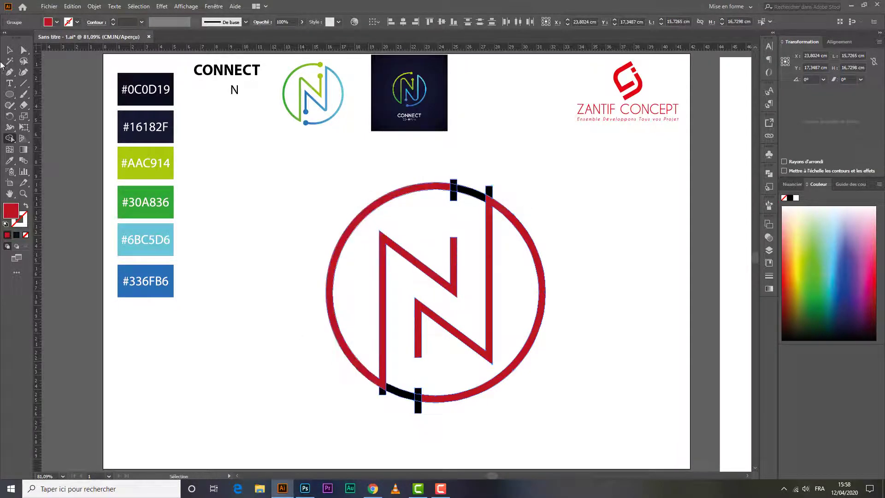
pyautogui.click(8, 52)
pyautogui.click(474, 178)
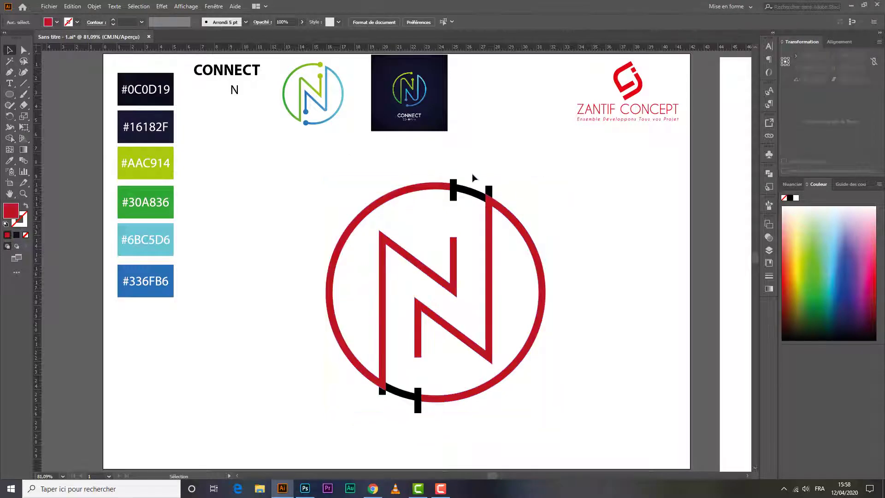
pyautogui.click(453, 209)
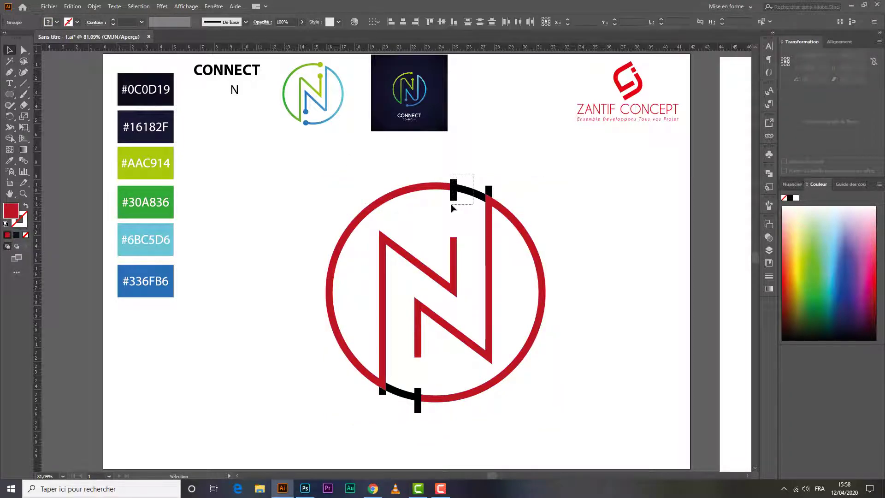
# Undo the accidental deletions and ungroup the ring and N pieces.
pyautogui.press('Delete')
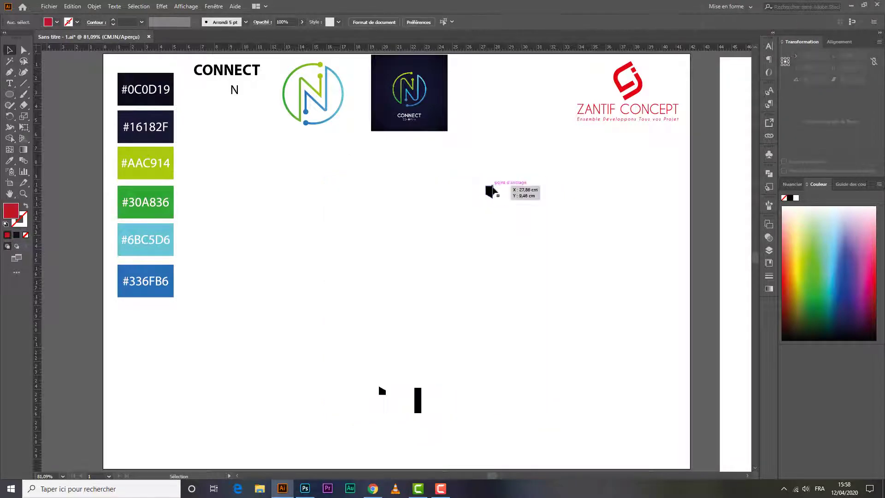
pyautogui.press('a')
pyautogui.hotkey('ctrl', 'z')
pyautogui.click(567, 166)
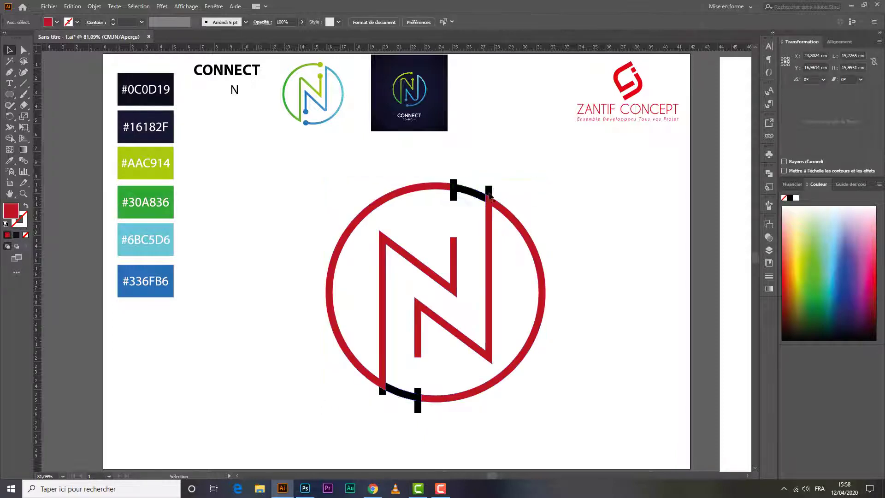
pyautogui.click(467, 196)
pyautogui.press('Delete')
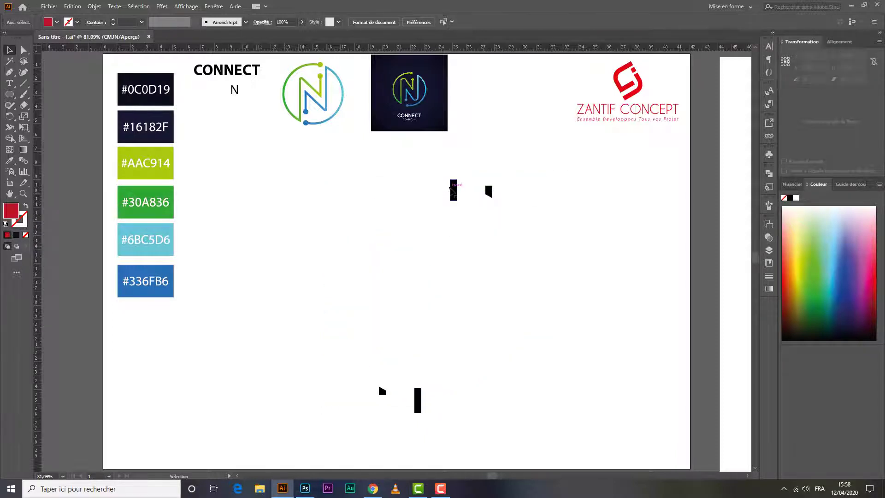
pyautogui.hotkey('ctrl', 'z')
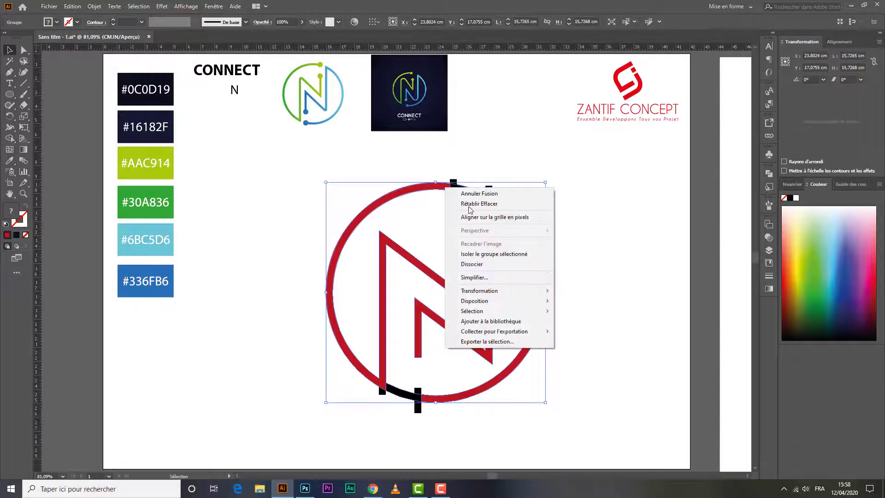
pyautogui.rightClick(446, 188)
pyautogui.click(475, 267)
pyautogui.click(589, 214)
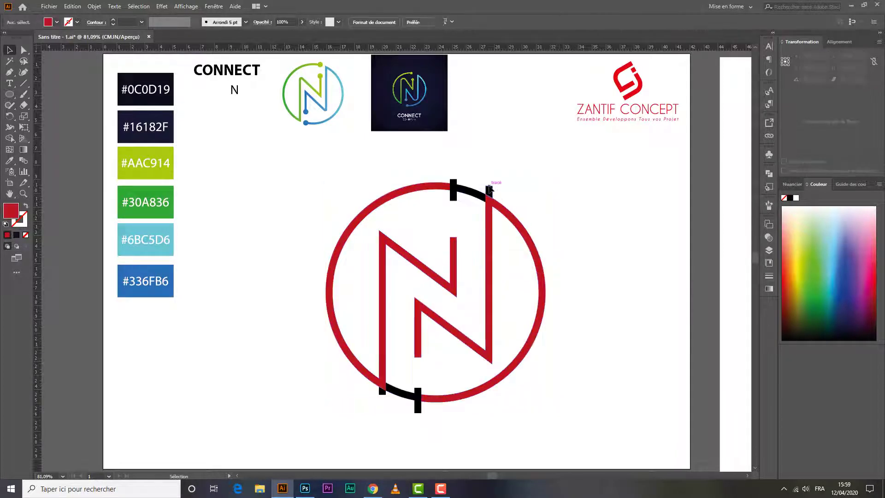
# Delete the black arc at the ring's top and the two black stubs at its bottom.
pyautogui.click(469, 193)
pyautogui.click(453, 202)
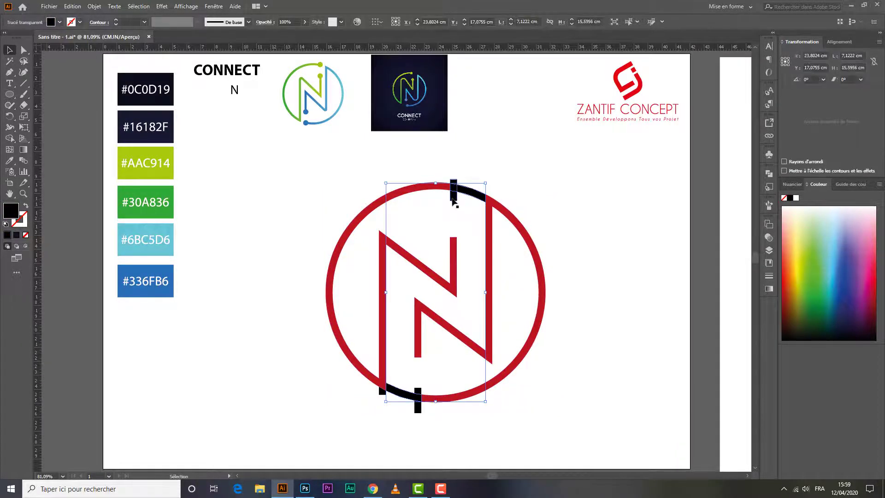
pyautogui.click(457, 200)
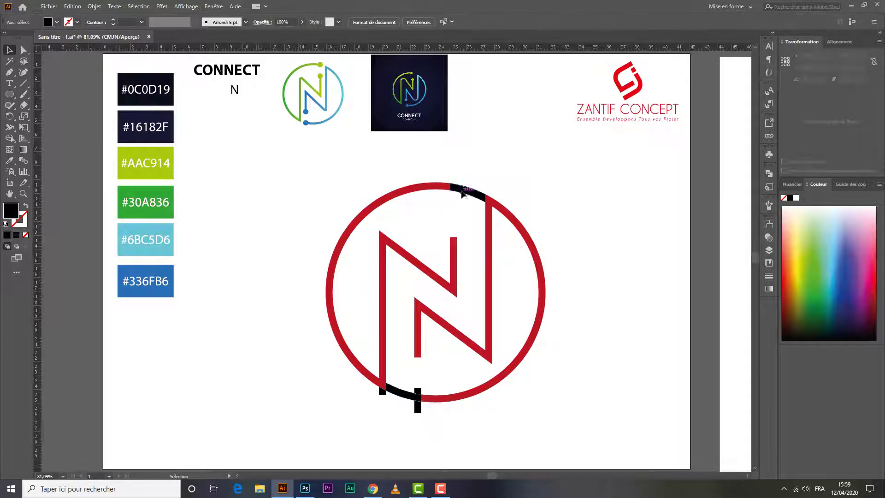
pyautogui.click(463, 194)
pyautogui.press('Delete')
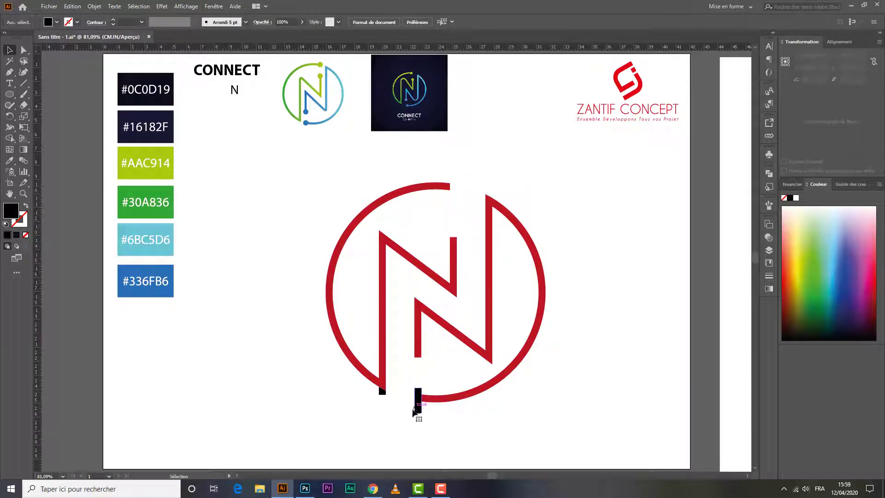
pyautogui.click(416, 405)
pyautogui.press('Delete')
pyautogui.click(382, 398)
pyautogui.press('Delete')
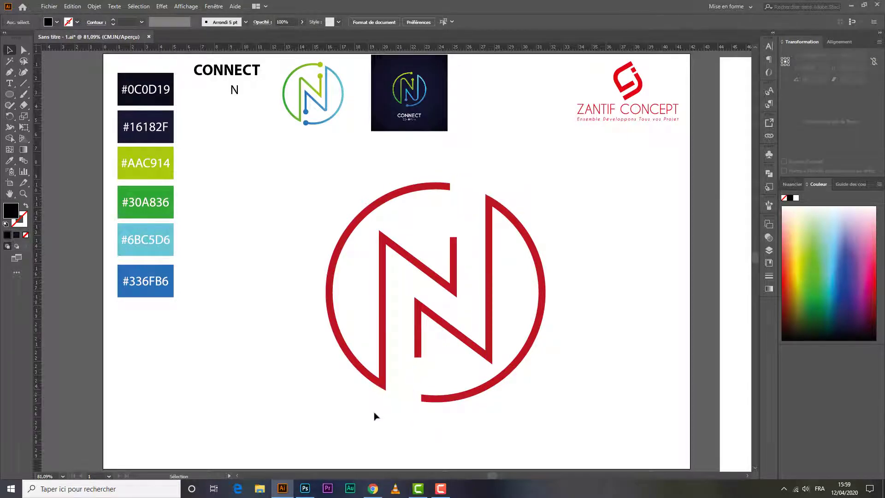
# Draw a small black dot and place it and copies on the ring's and N's open ends.
pyautogui.click(10, 94)
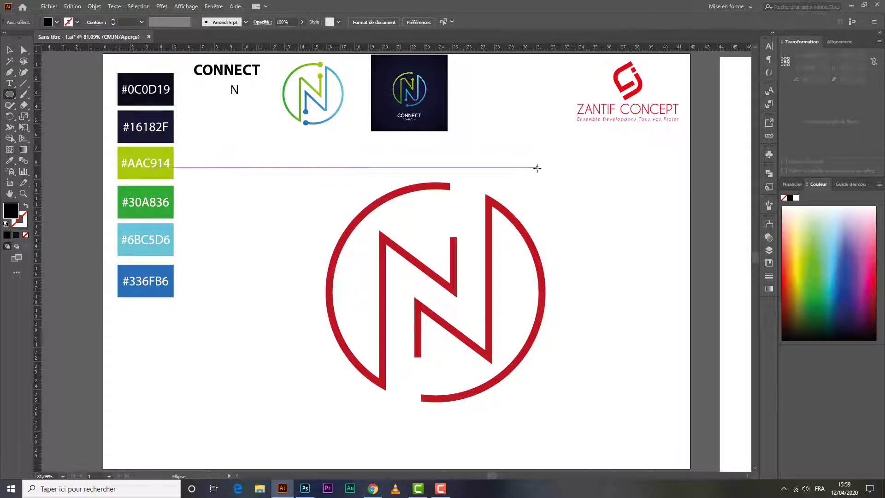
pyautogui.moveTo(538, 168); pyautogui.dragTo(546, 176)
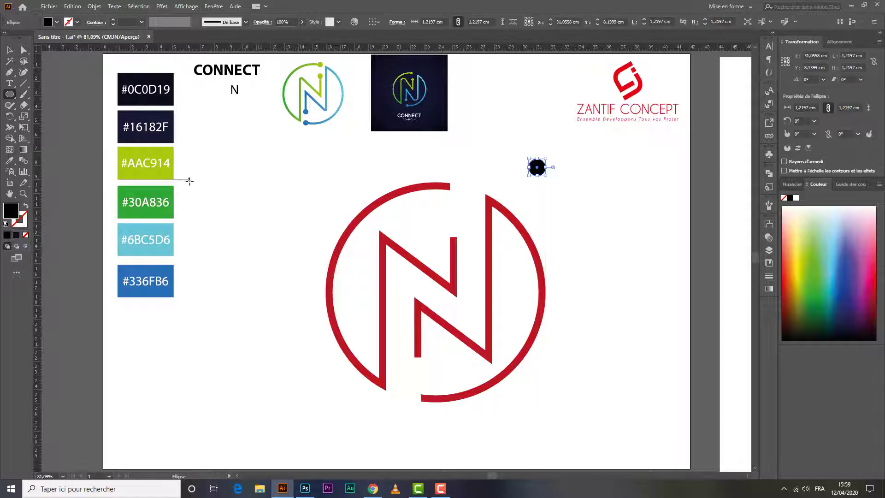
pyautogui.click(8, 50)
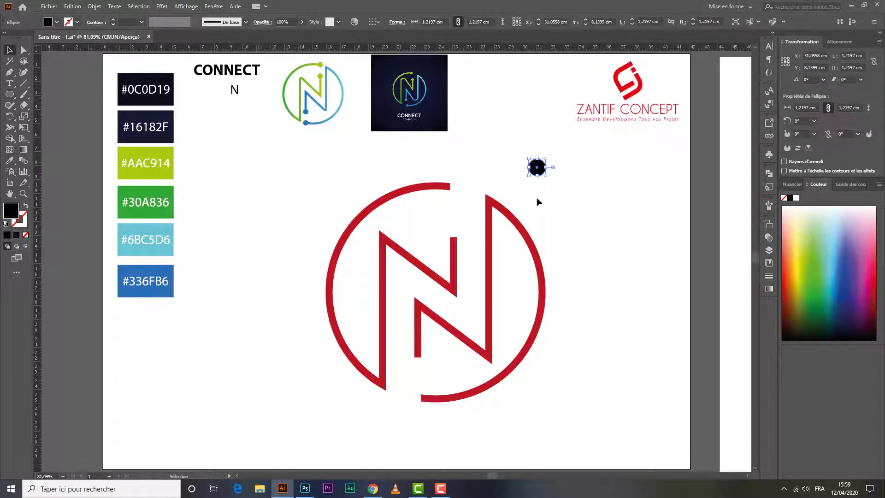
pyautogui.click(567, 200)
pyautogui.moveTo(537, 167); pyautogui.dragTo(453, 239)
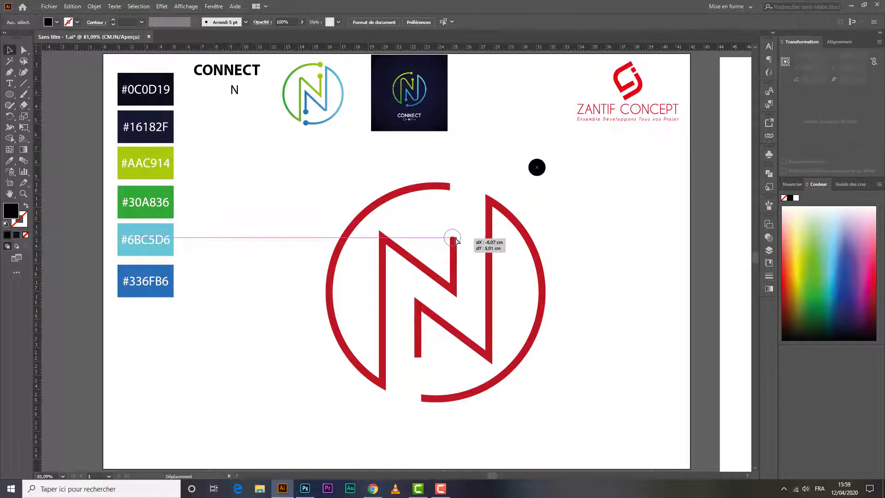
pyautogui.moveTo(453, 239); pyautogui.dragTo(453, 187)
pyautogui.moveTo(456, 237); pyautogui.dragTo(419, 401)
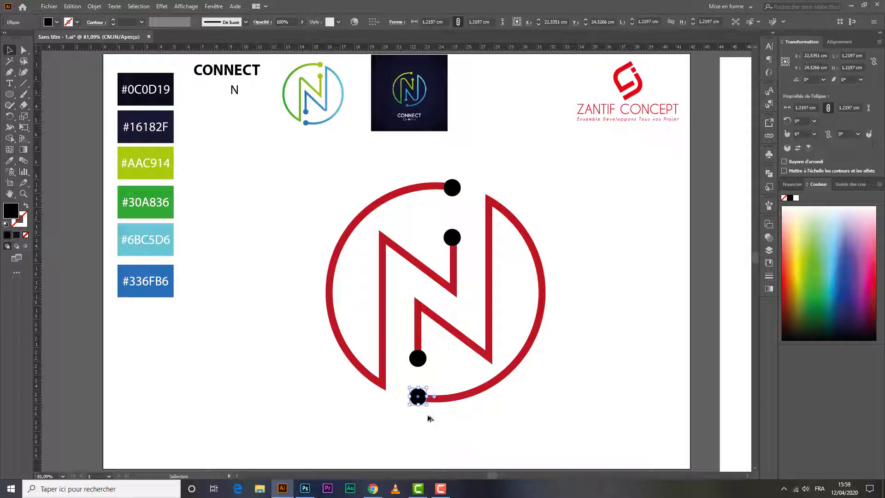
pyautogui.click(582, 246)
pyautogui.click(388, 247)
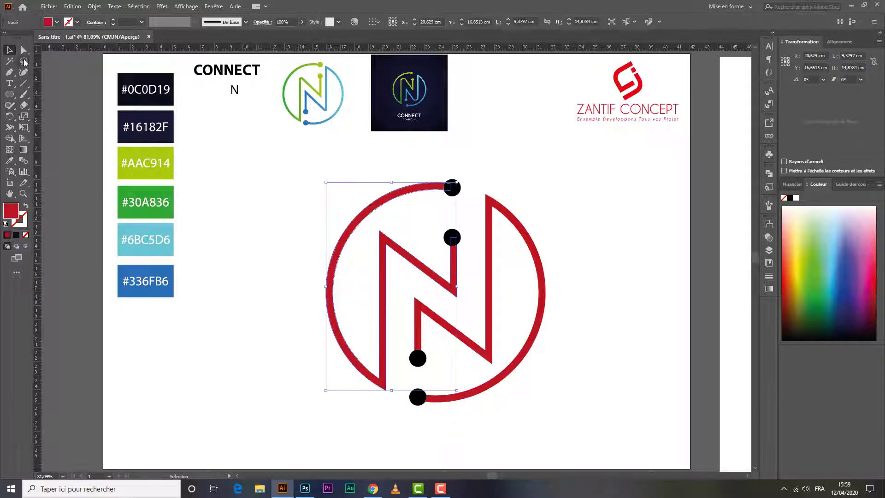
# Round the N's upper inner corner and top-left outer corner using live corners.
pyautogui.press('a')
pyautogui.click(406, 265)
pyautogui.keyDown('alt'); pyautogui.scroll(3, 406, 265); pyautogui.keyUp('alt')
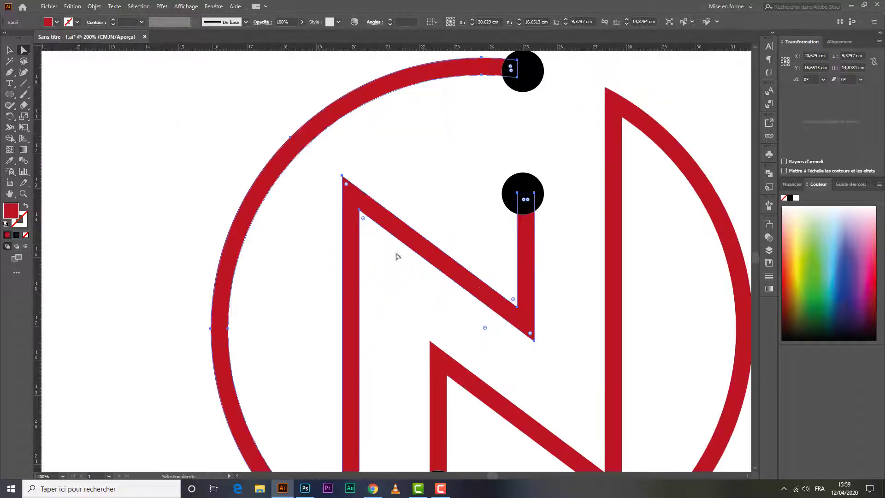
pyautogui.moveTo(345, 237); pyautogui.dragTo(349, 246)
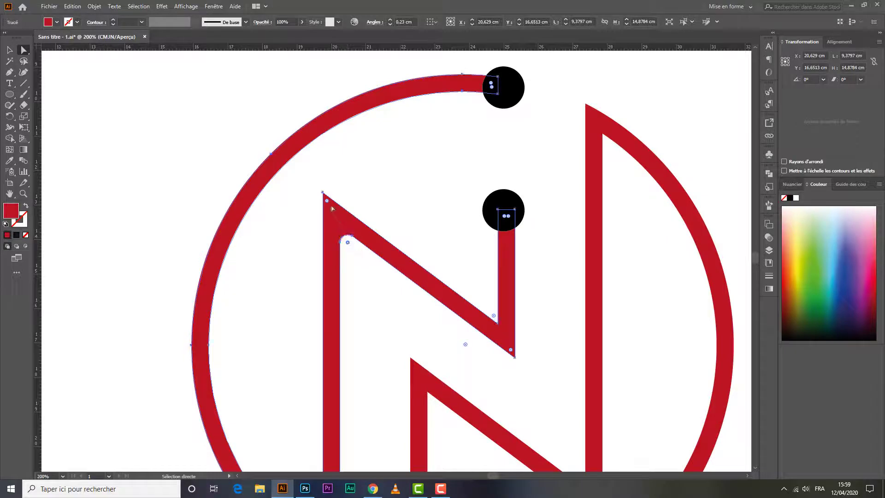
pyautogui.moveTo(328, 201); pyautogui.dragTo(333, 212)
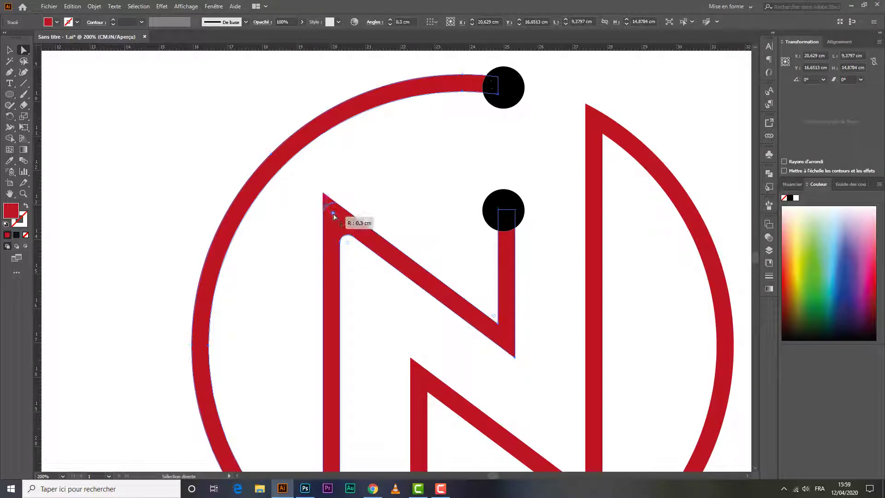
# Round the lower inner and bottom-right corners of the N's diagonal stroke.
pyautogui.moveTo(441, 377); pyautogui.dragTo(387, 257)
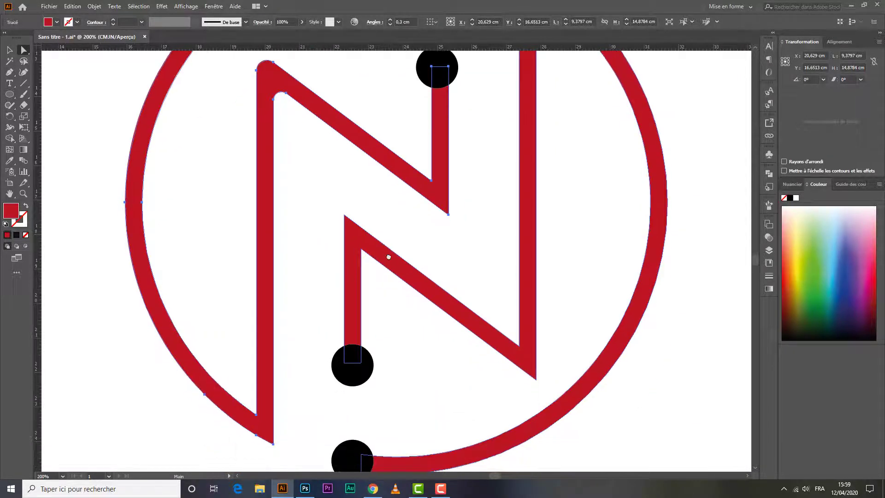
pyautogui.click(523, 348)
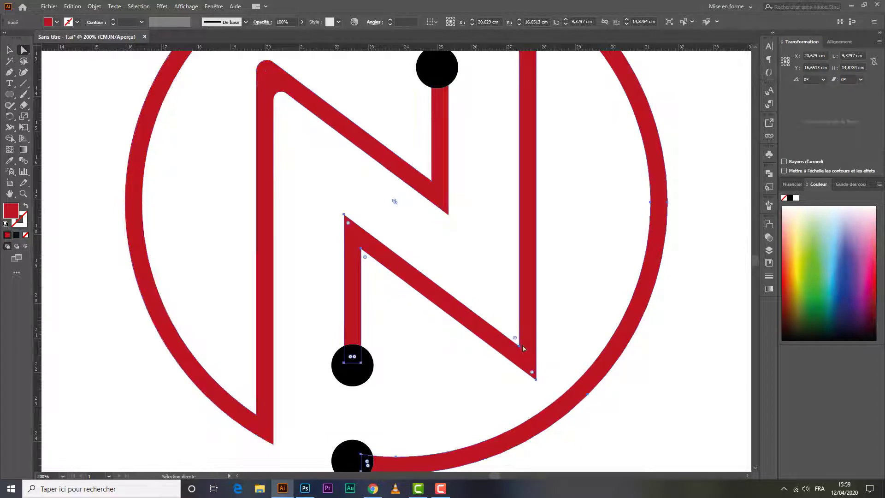
pyautogui.moveTo(511, 332); pyautogui.dragTo(512, 333)
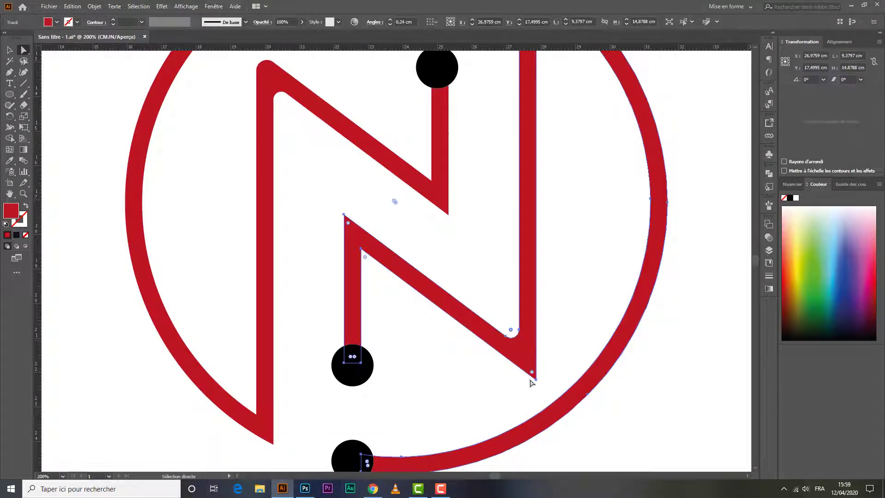
pyautogui.moveTo(531, 375)
pyautogui.mouseDown()
pyautogui.moveTo(513, 333)
pyautogui.moveTo(518, 340)
pyautogui.mouseUp()
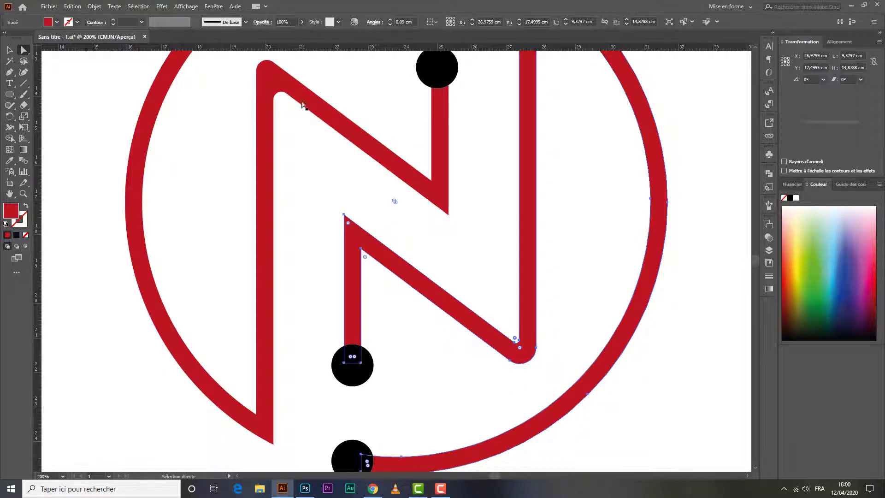
# Round the left stroke's top-left corners, enlarging the rounding to 0.37 cm.
pyautogui.click(280, 99)
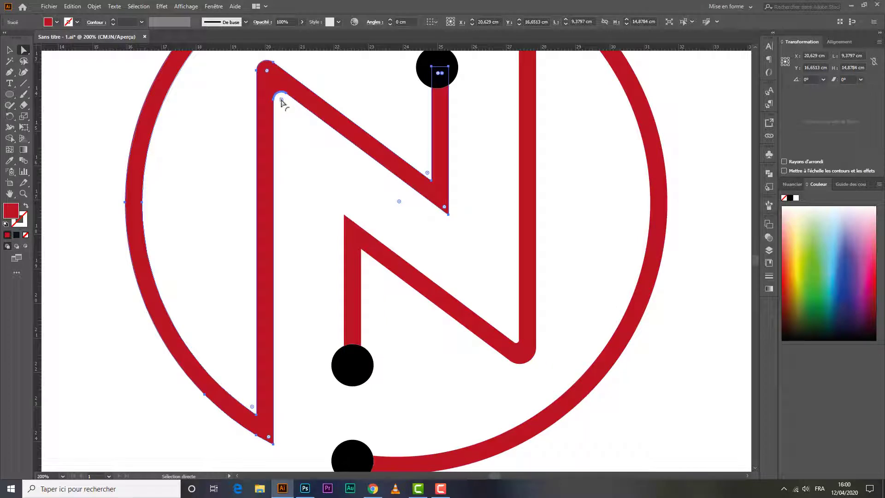
pyautogui.moveTo(281, 102); pyautogui.dragTo(272, 77)
pyautogui.click(275, 88)
pyautogui.moveTo(268, 75); pyautogui.dragTo(272, 77)
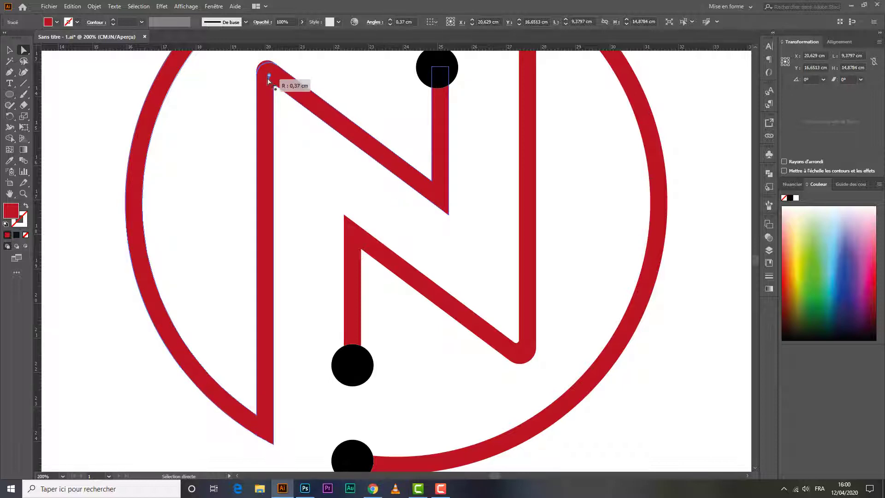
pyautogui.click(9, 50)
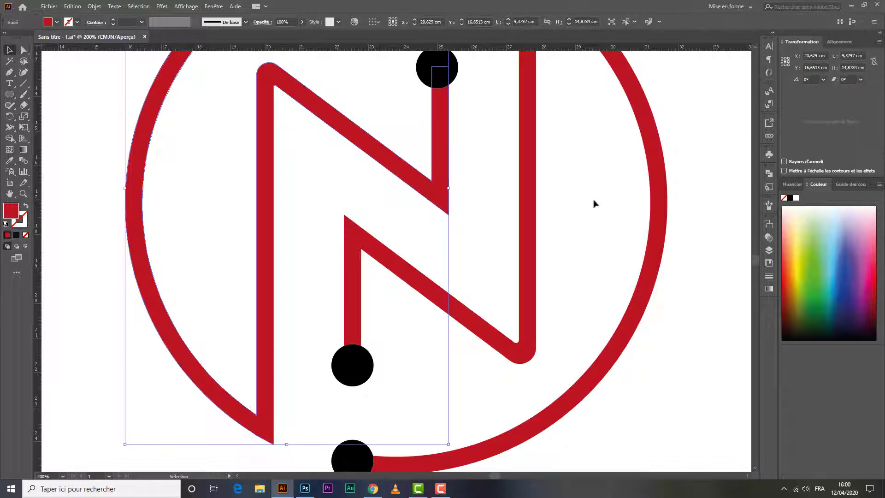
# Unite the logo's right half with its dots into one shape via Pathfinder.
pyautogui.click(706, 138)
pyautogui.scroll(-2, 706, 139)
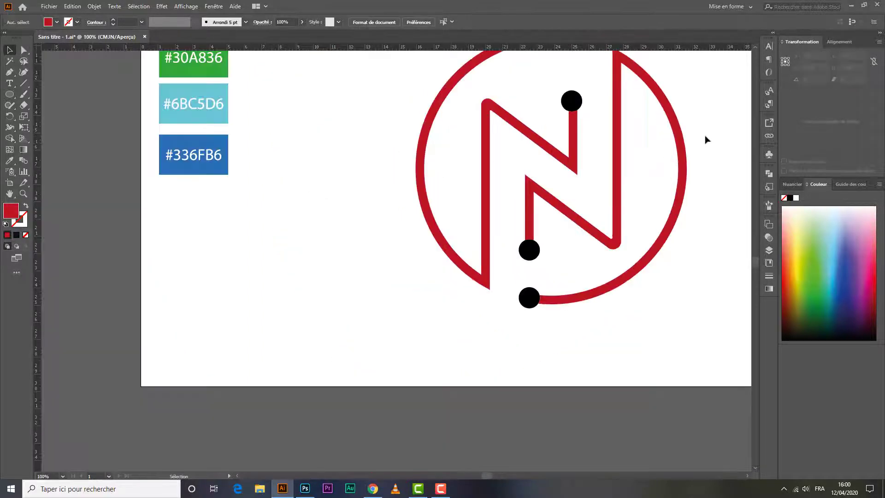
pyautogui.scroll(5, 645, 139)
pyautogui.hscroll(5, 600, 161)
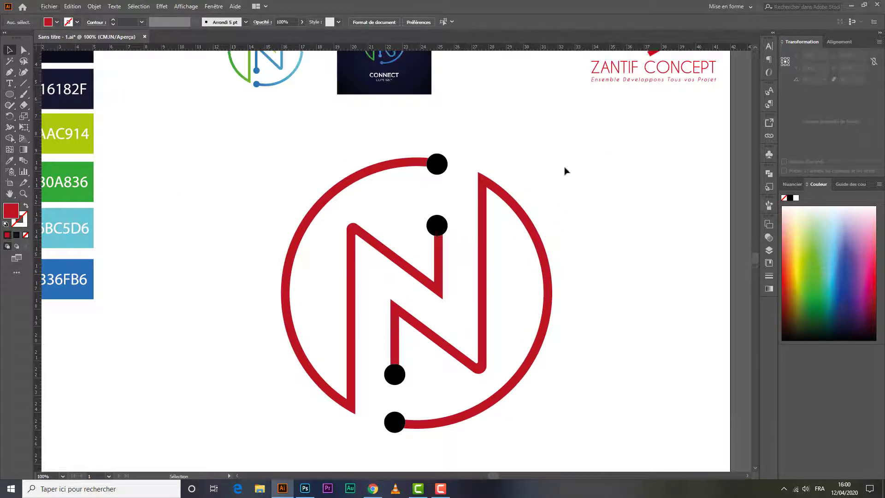
pyautogui.moveTo(464, 441); pyautogui.dragTo(376, 343)
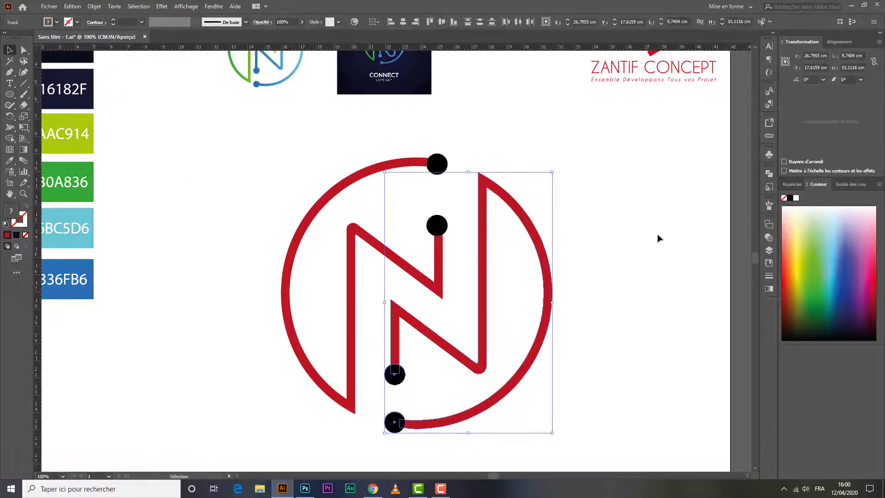
pyautogui.click(769, 174)
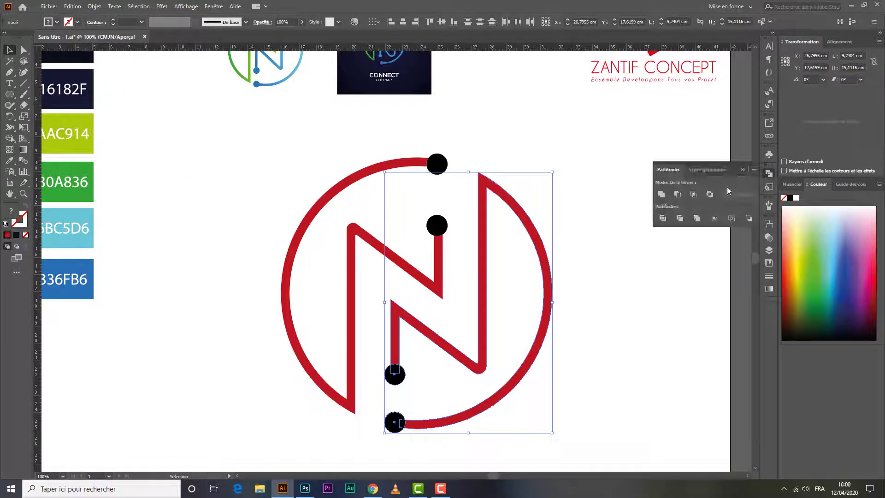
pyautogui.click(661, 194)
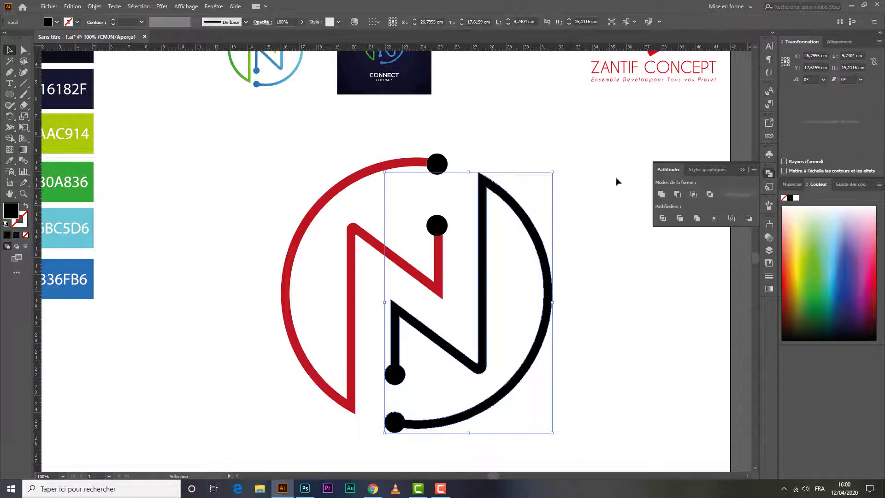
# Unite the left half with its dots, then zoom out to the whole artboard.
pyautogui.moveTo(441, 134); pyautogui.dragTo(420, 256)
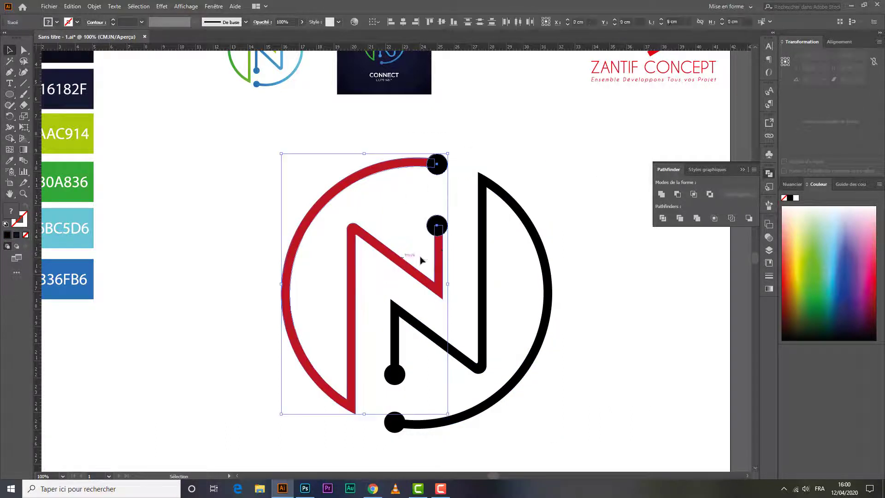
pyautogui.click(662, 195)
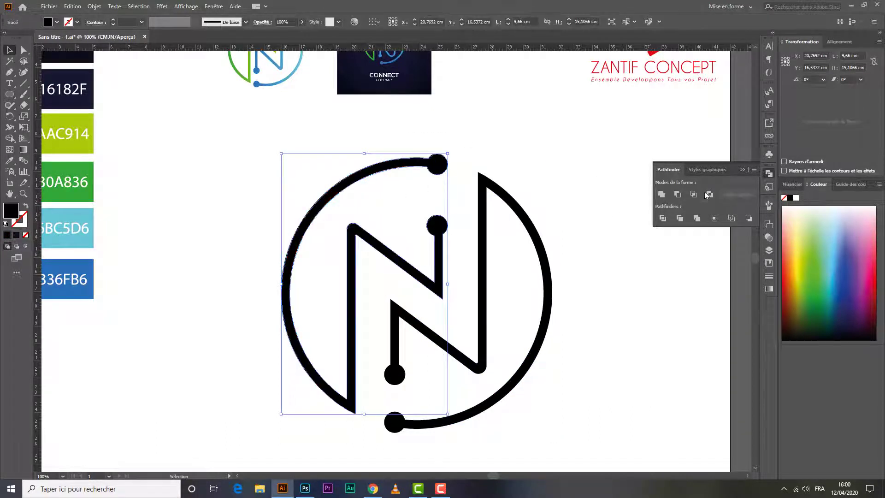
pyautogui.click(742, 170)
pyautogui.hotkey('ctrl', '-')
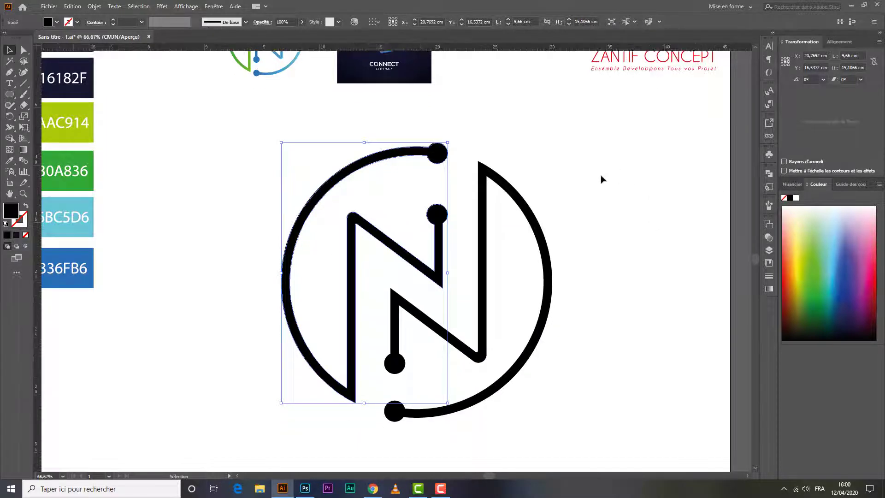
pyautogui.moveTo(613, 188); pyautogui.dragTo(480, 224)
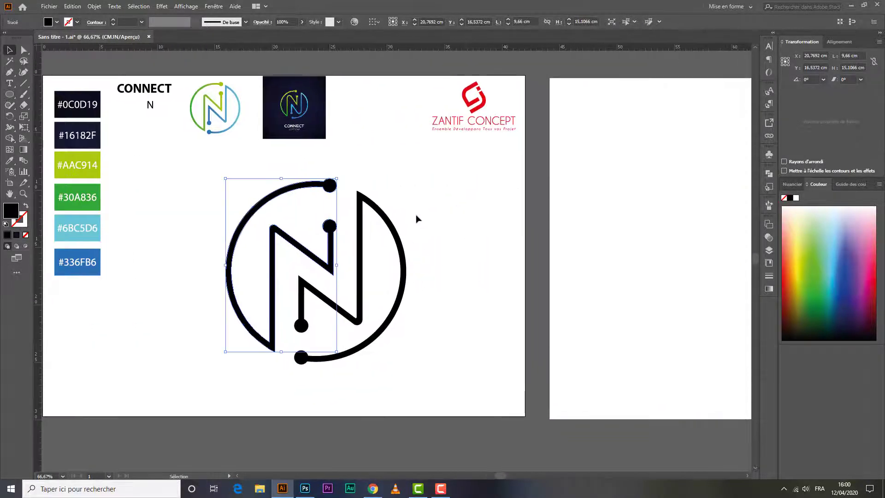
# Move the whole logo onto the right artboard.
pyautogui.click(335, 306)
pyautogui.hotkey('ctrl', '-')
pyautogui.moveTo(365, 279)
pyautogui.mouseDown()
pyautogui.moveTo(304, 280)
pyautogui.moveTo(615, 246)
pyautogui.mouseUp()
# Give the right artboard's background rectangle a reversed radial white-to-black gradient.
pyautogui.click(736, 256)
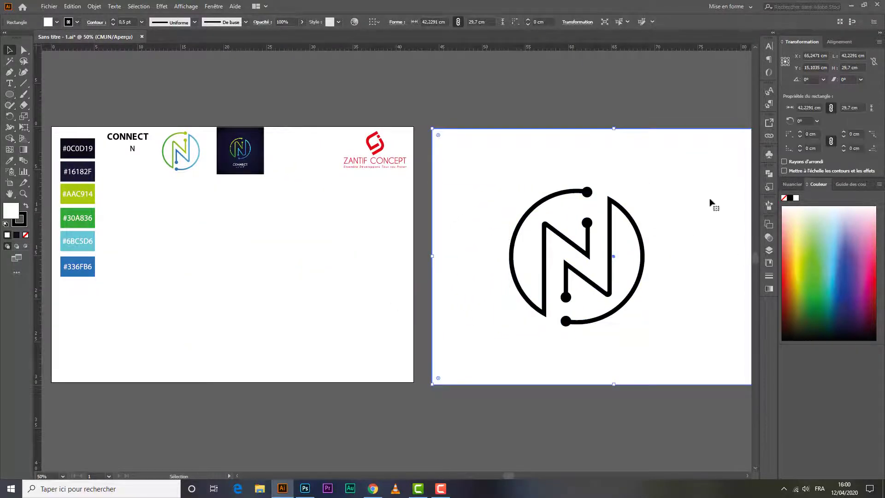
pyautogui.click(768, 288)
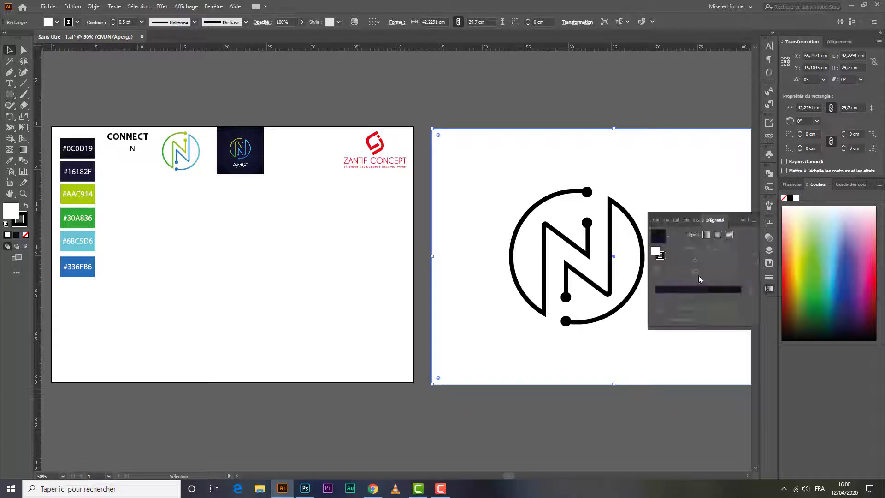
pyautogui.click(668, 237)
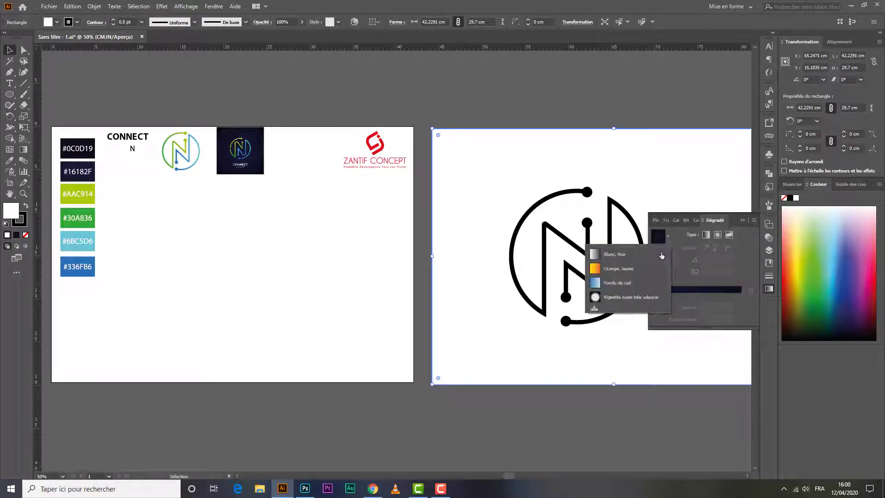
pyautogui.click(622, 258)
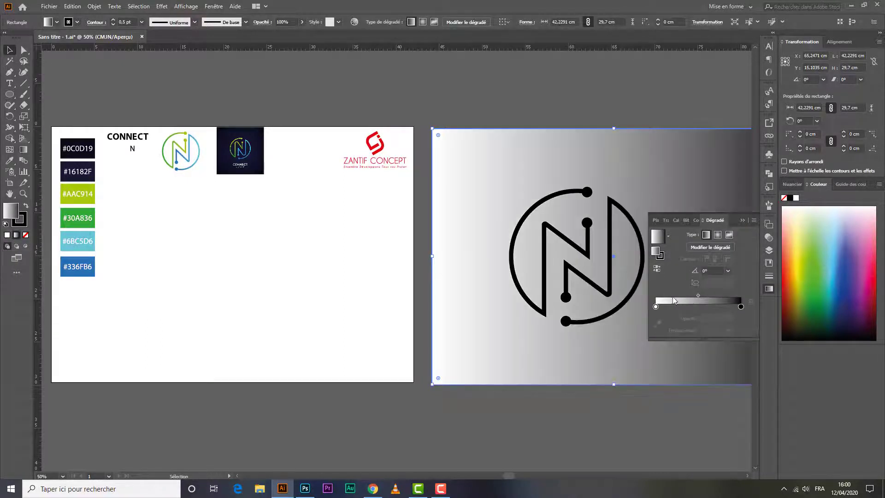
pyautogui.click(657, 268)
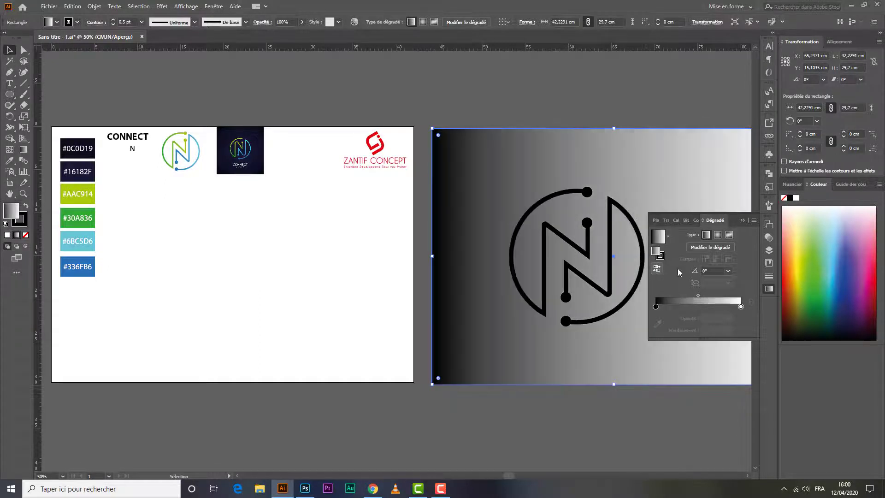
pyautogui.click(717, 236)
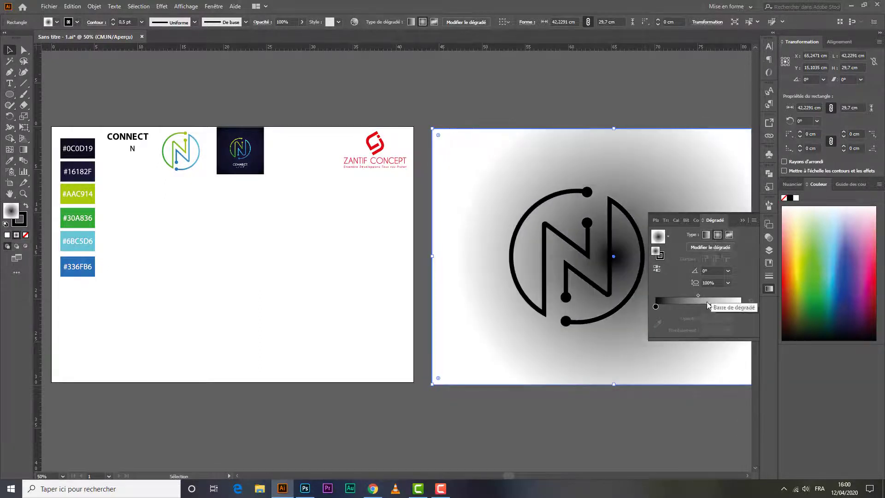
pyautogui.click(657, 268)
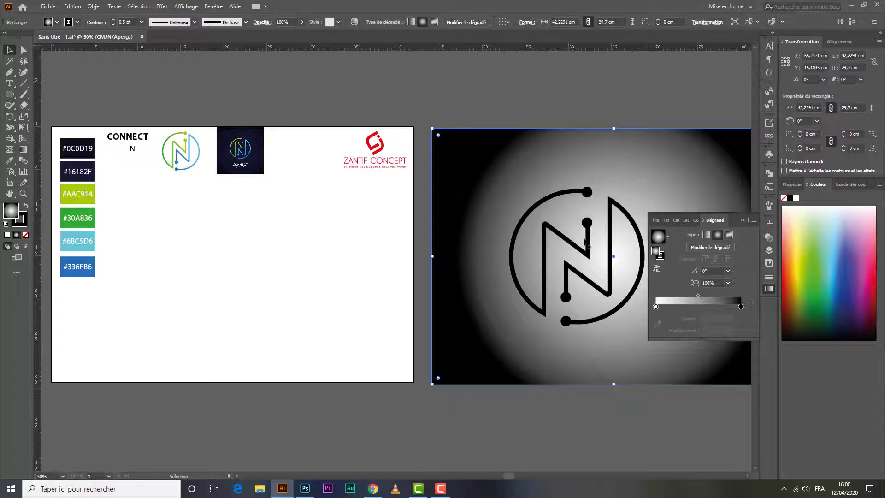
# Colour the gradient stops dark navy, sampling #0C0D19 and #16182F.
pyautogui.click(741, 306)
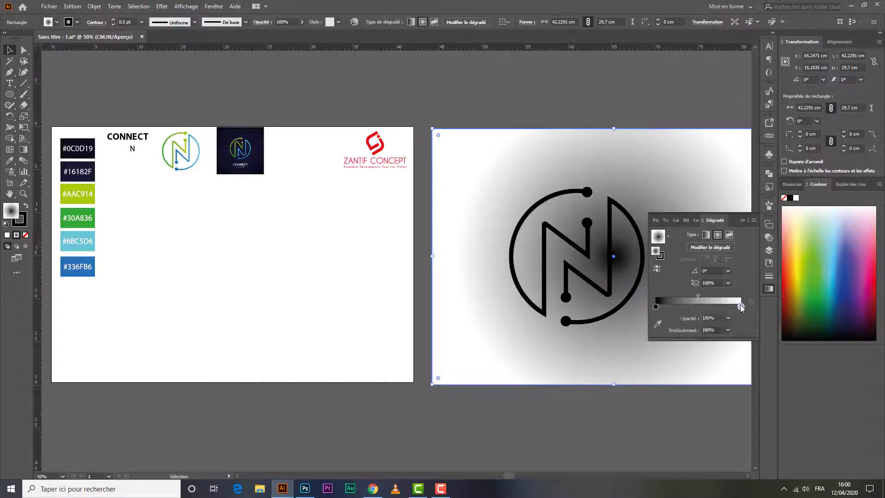
pyautogui.click(10, 161)
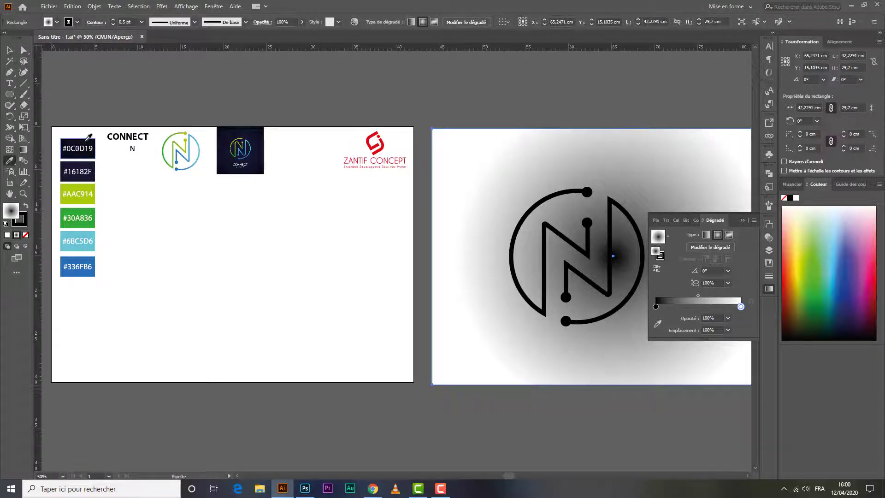
pyautogui.click(87, 140)
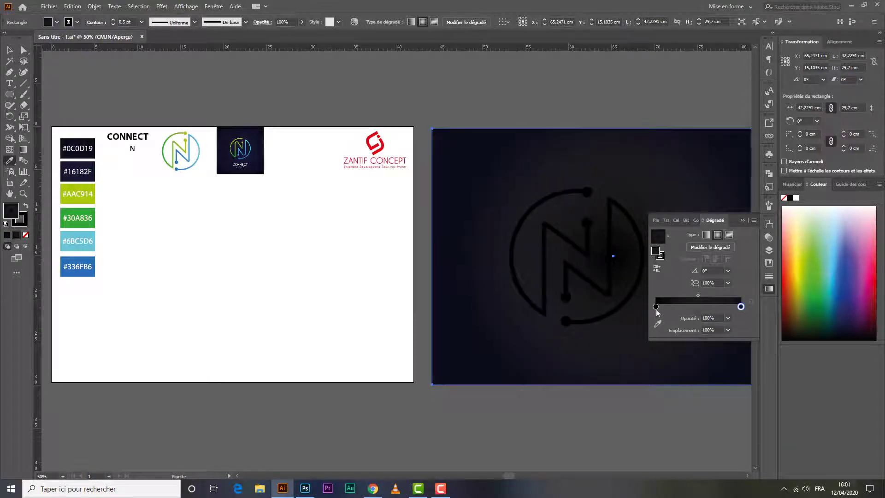
pyautogui.click(656, 307)
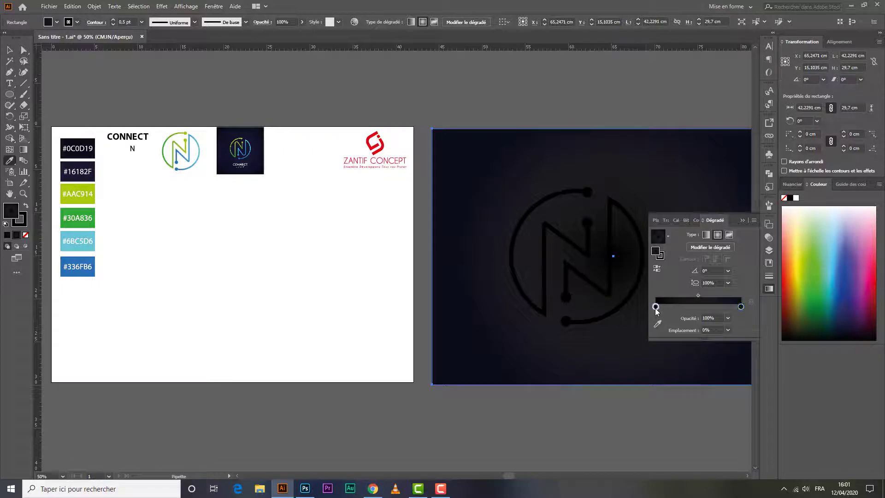
pyautogui.click(73, 172)
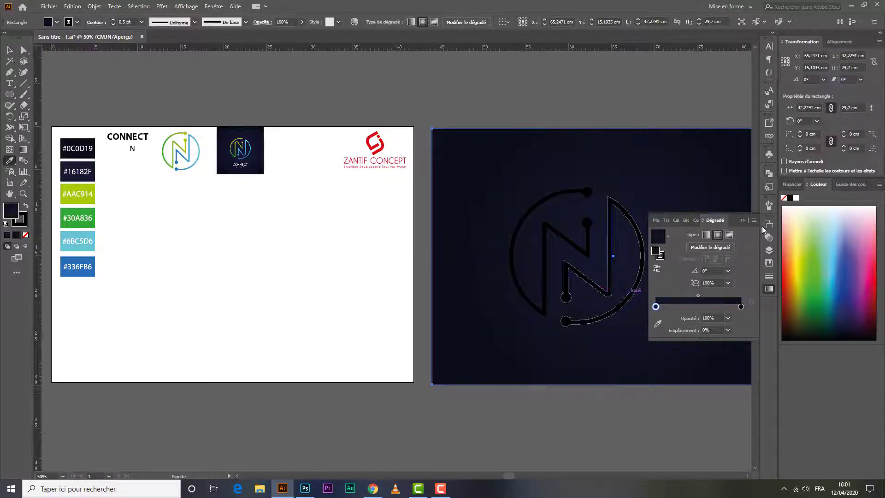
pyautogui.click(742, 221)
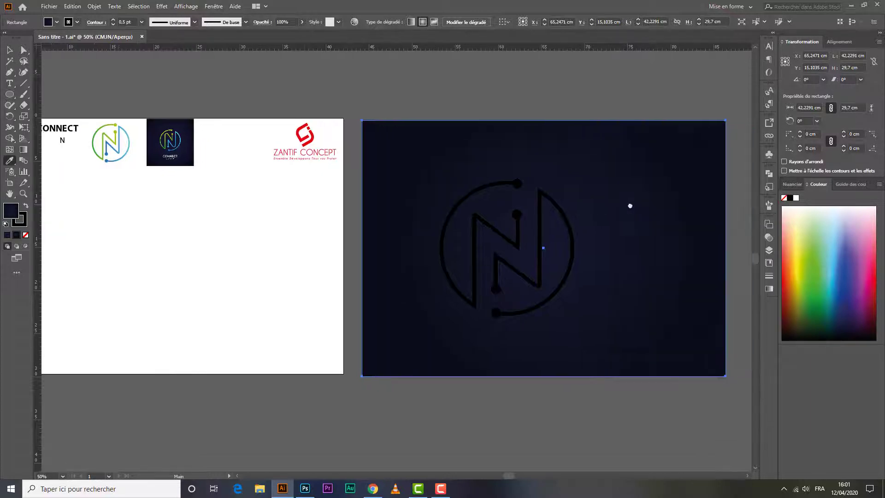
# Lock the navy background rectangle in the Layers panel.
pyautogui.moveTo(707, 212); pyautogui.dragTo(597, 209)
pyautogui.scroll(-1, 685, 214)
pyautogui.press('v')
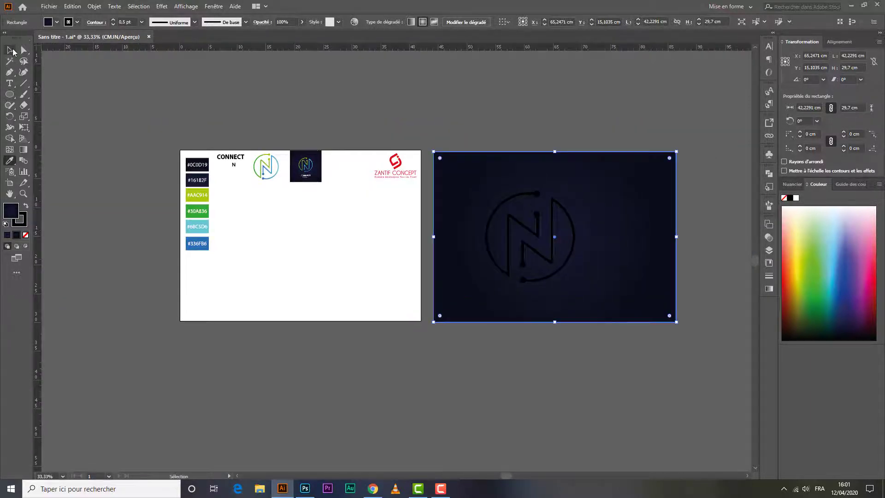
pyautogui.click(769, 250)
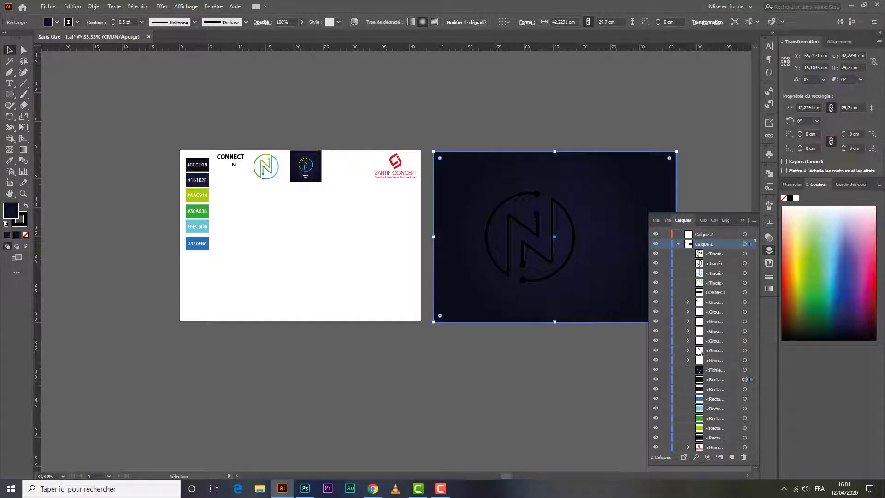
pyautogui.click(666, 380)
# Fill the N ring logo with white.
pyautogui.moveTo(577, 188); pyautogui.dragTo(480, 291)
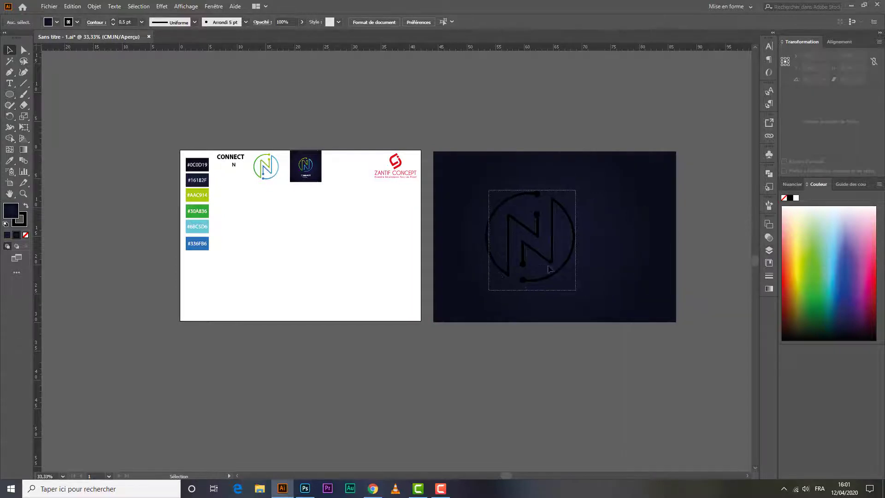
pyautogui.click(55, 22)
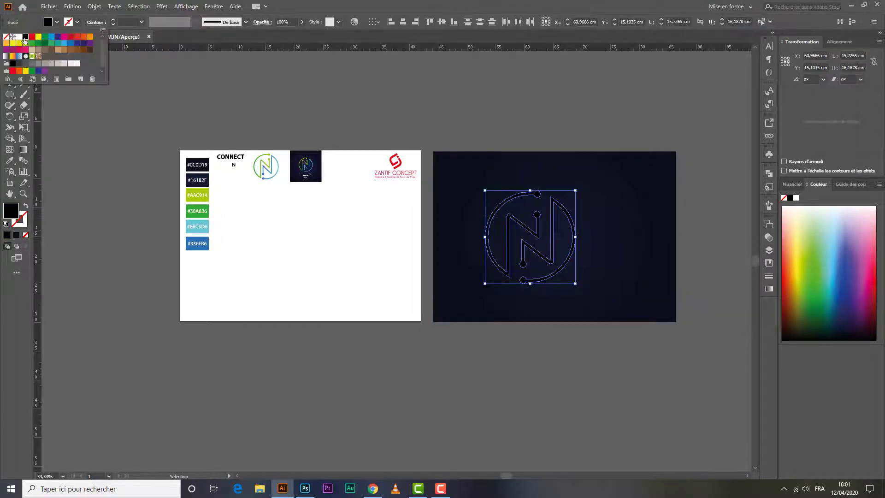
pyautogui.click(19, 37)
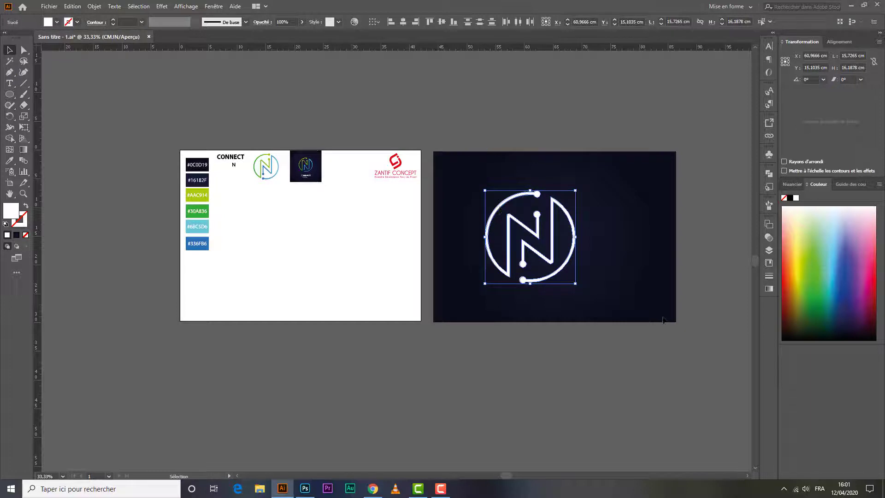
# Move the white N logo toward the artboard centre and select its right N-and-arc path.
pyautogui.moveTo(582, 184)
pyautogui.mouseDown()
pyautogui.moveTo(447, 293)
pyautogui.moveTo(453, 286)
pyautogui.mouseUp()
pyautogui.moveTo(537, 256); pyautogui.dragTo(557, 248)
pyautogui.click(627, 257)
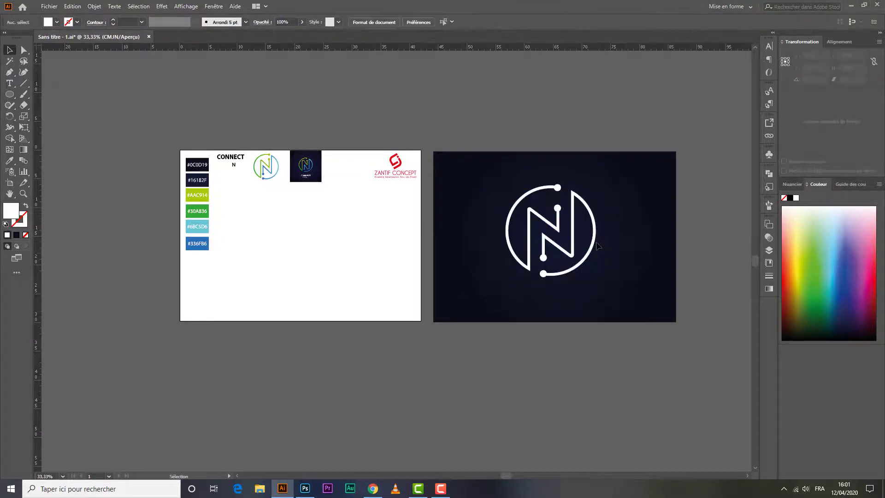
pyautogui.click(596, 256)
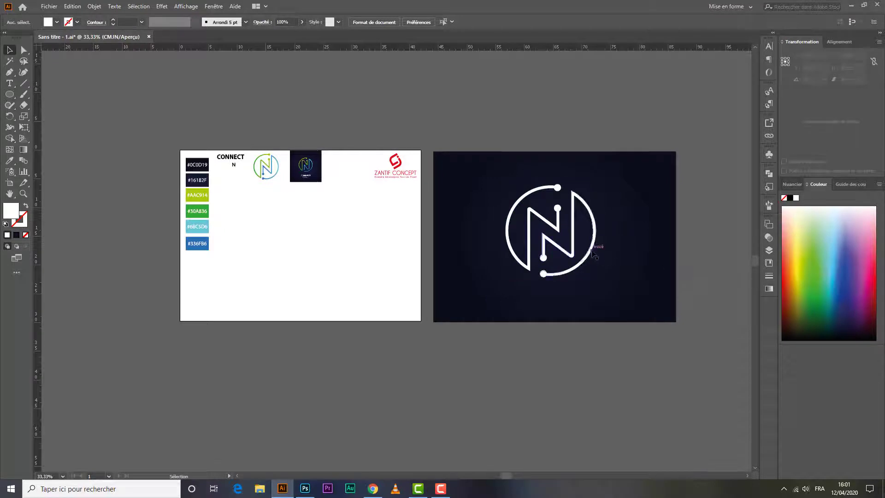
pyautogui.click(769, 289)
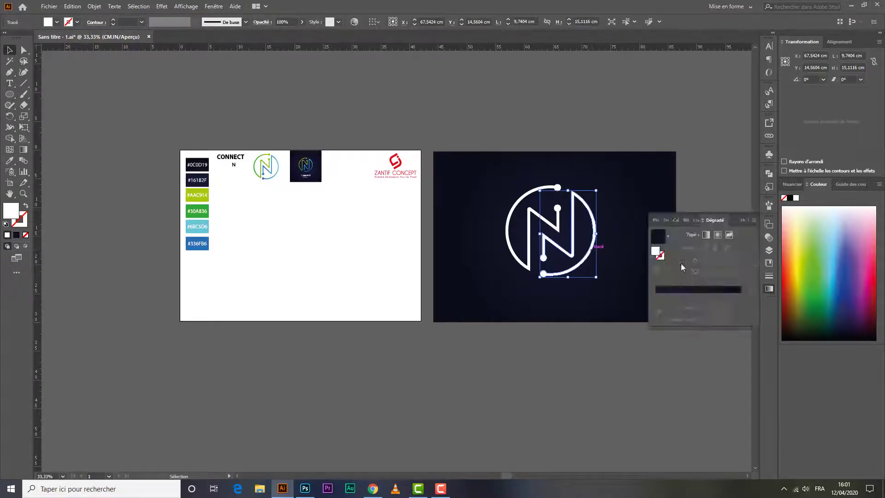
# Give the right N path a gradient with stops sampled from #30A836 green and #AAC914 yellow-green.
pyautogui.click(667, 237)
pyautogui.click(626, 256)
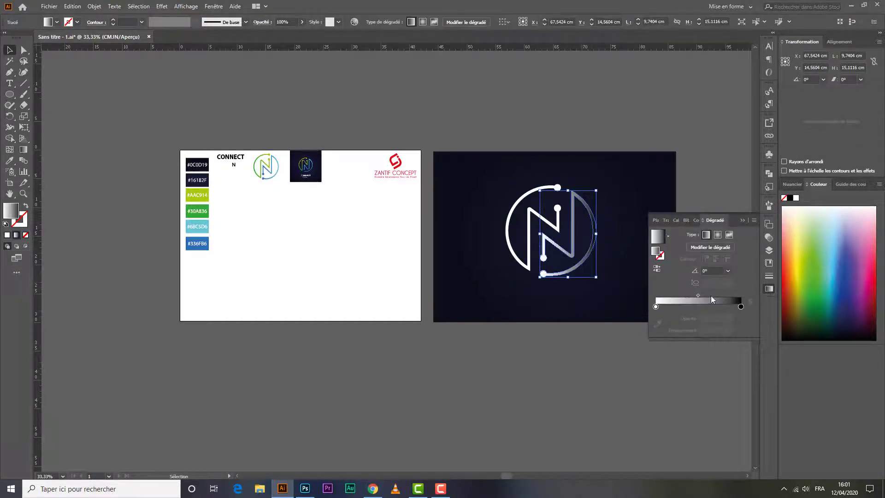
pyautogui.click(741, 307)
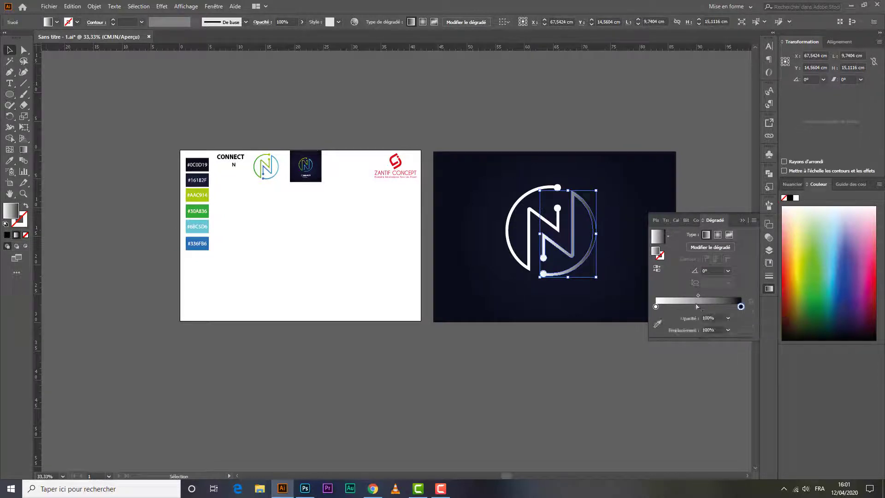
pyautogui.press('i')
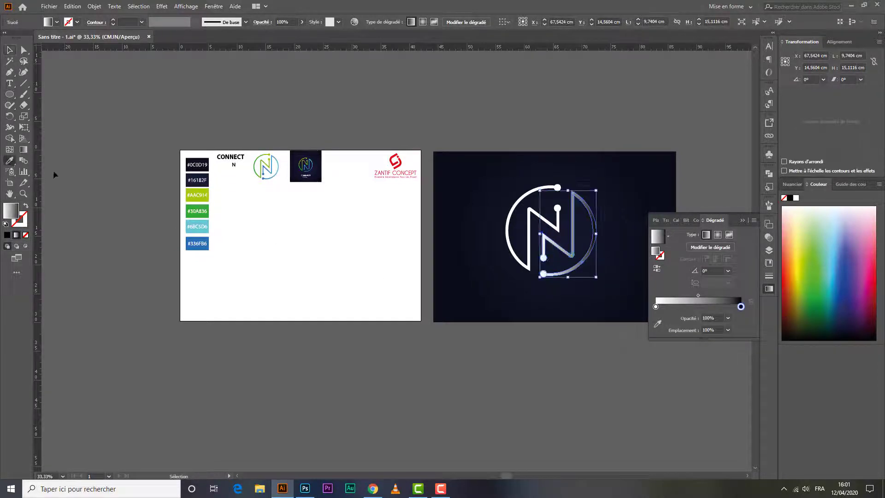
pyautogui.click(199, 193)
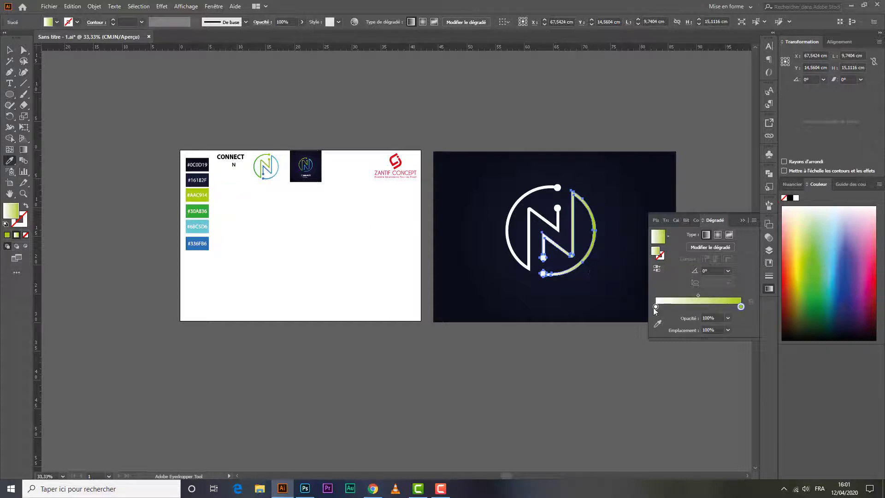
pyautogui.click(656, 307)
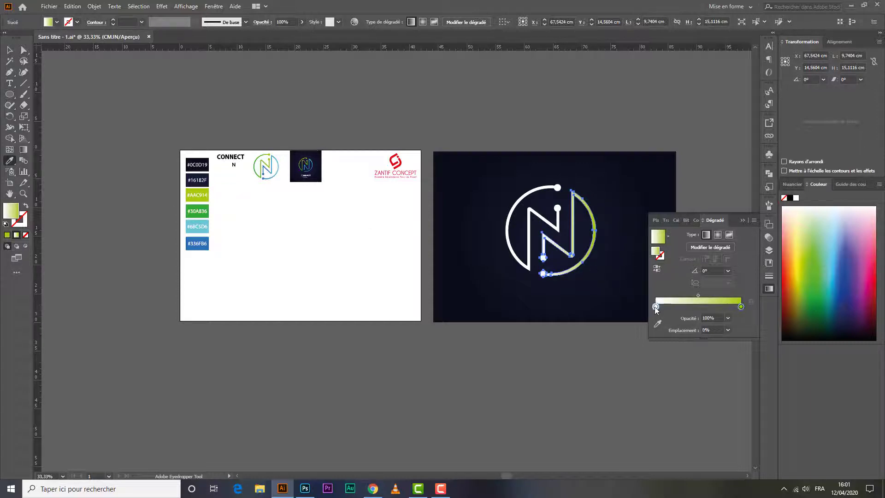
pyautogui.click(195, 207)
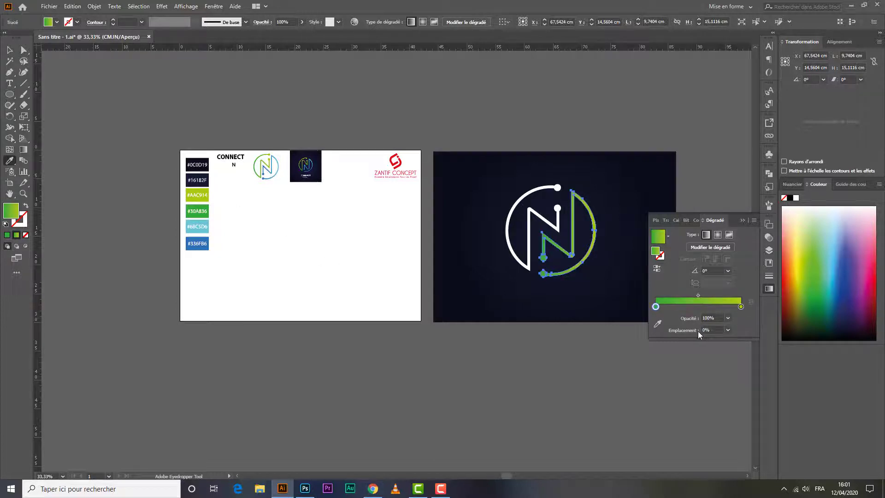
# Eyedrop the green gradient onto the white left arc of the logo.
pyautogui.click(9, 50)
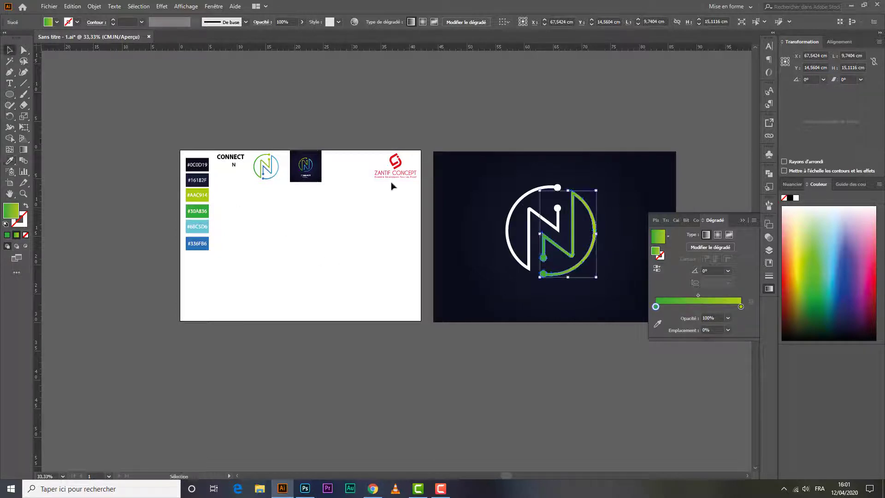
pyautogui.click(512, 216)
pyautogui.click(9, 160)
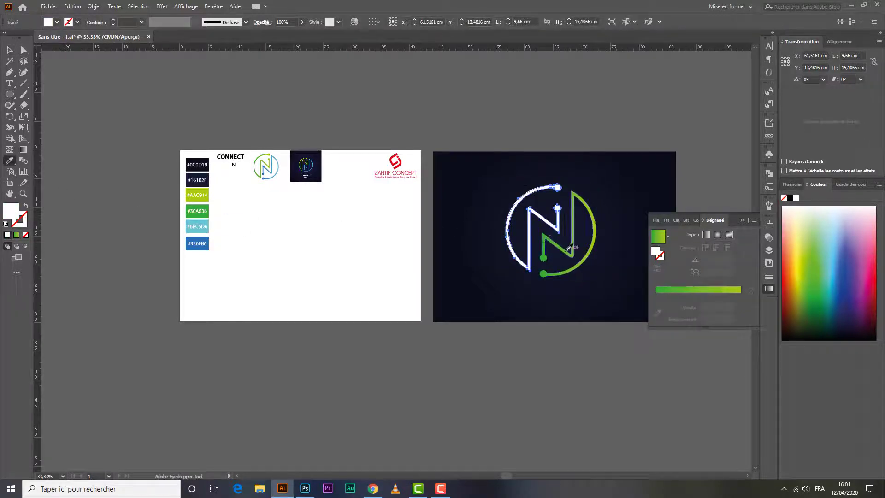
pyautogui.click(569, 249)
# Set the right N-and-arc path's gradient stops to #336FB6 blue and #6BC5D6 light blue.
pyautogui.click(9, 50)
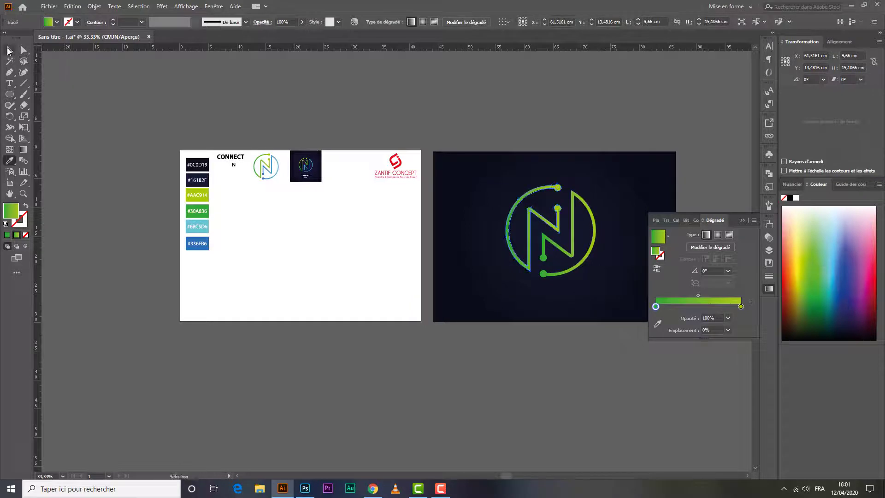
pyautogui.click(586, 310)
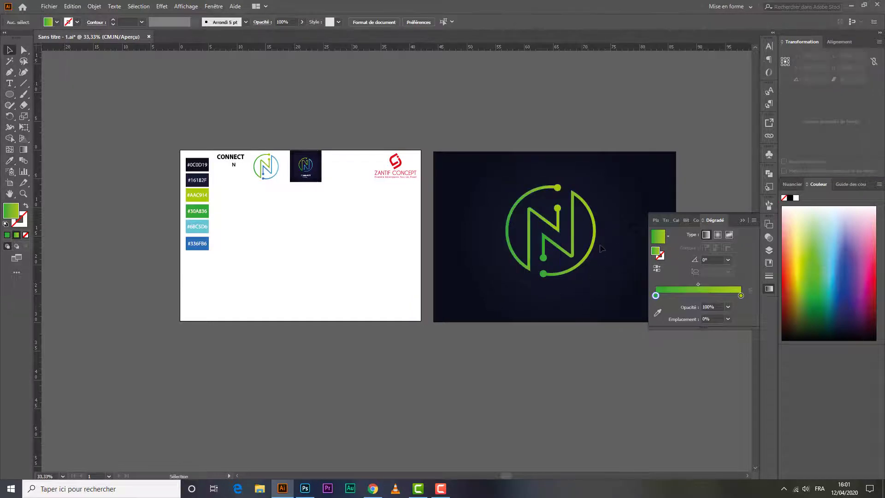
pyautogui.click(594, 240)
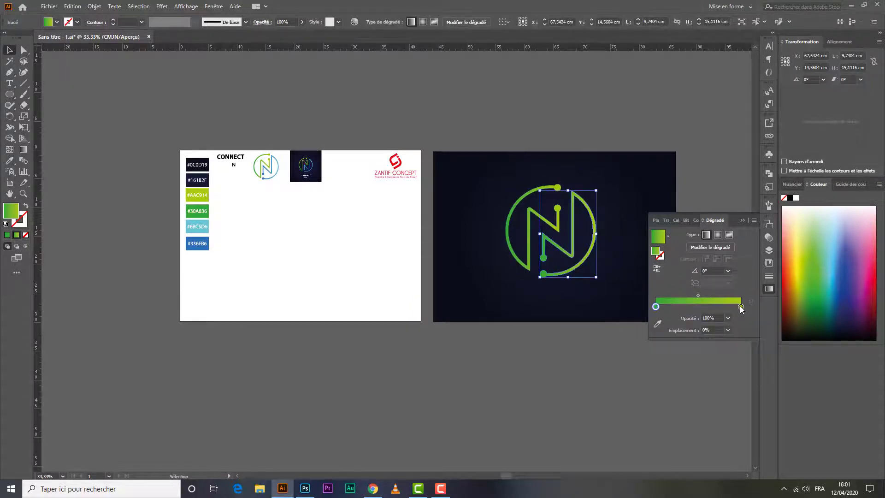
pyautogui.click(740, 305)
pyautogui.press('i')
pyautogui.click(191, 225)
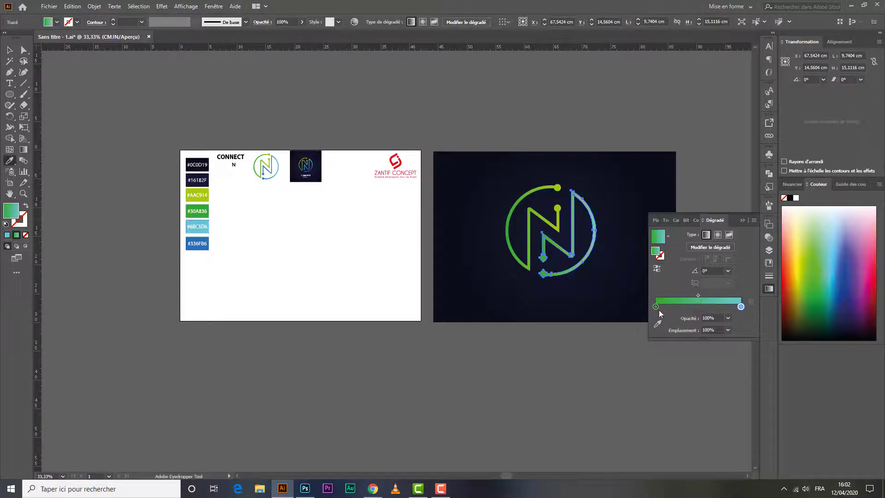
pyautogui.click(656, 307)
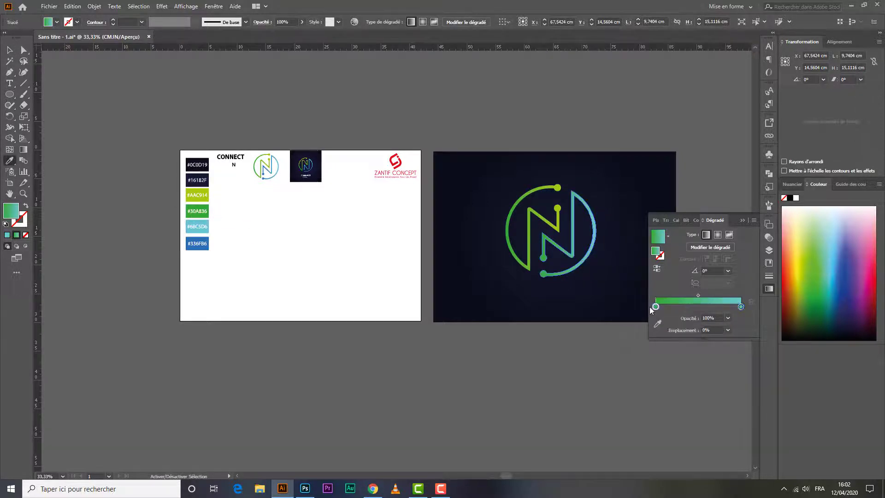
pyautogui.click(207, 248)
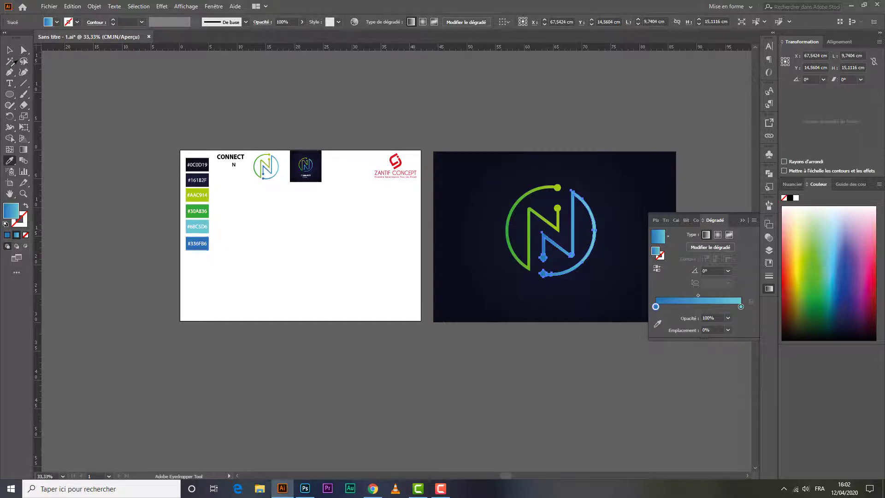
pyautogui.click(8, 51)
pyautogui.click(744, 221)
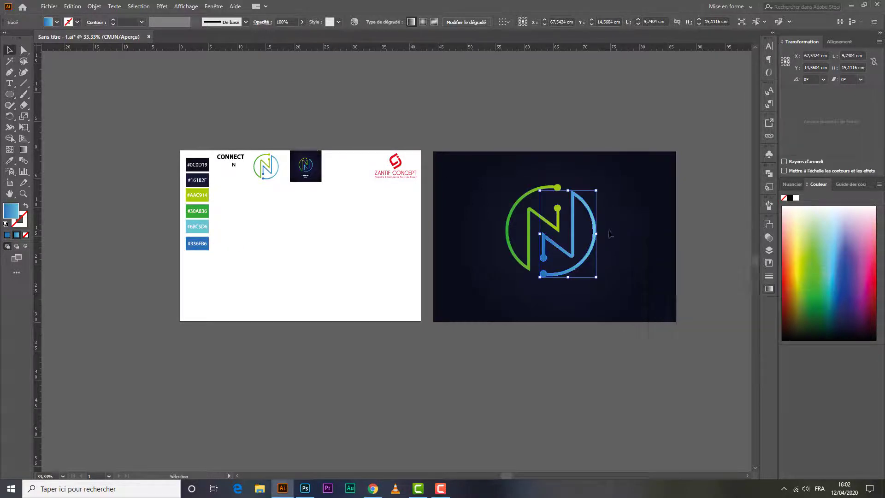
# Move the CONNECT text onto the dark artboard below the logo.
pyautogui.moveTo(229, 155)
pyautogui.mouseDown()
pyautogui.moveTo(536, 331)
pyautogui.moveTo(559, 306)
pyautogui.mouseUp()
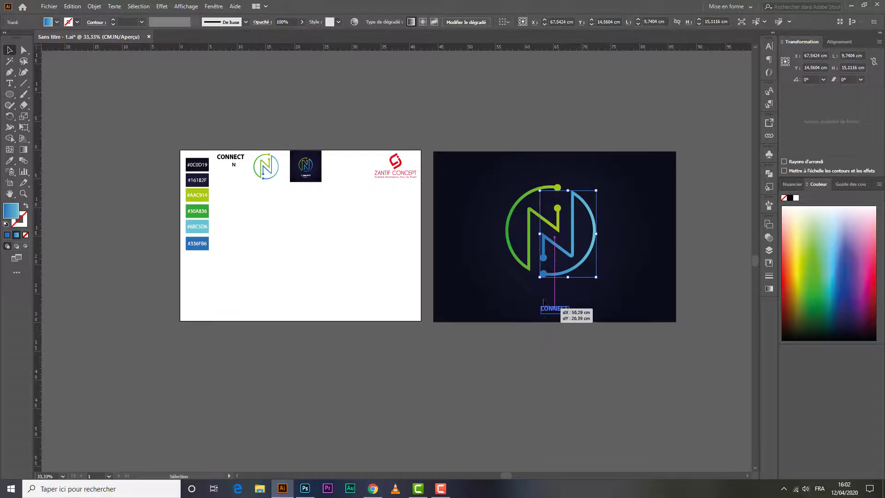
pyautogui.click(678, 263)
pyautogui.scroll(1, 554, 226)
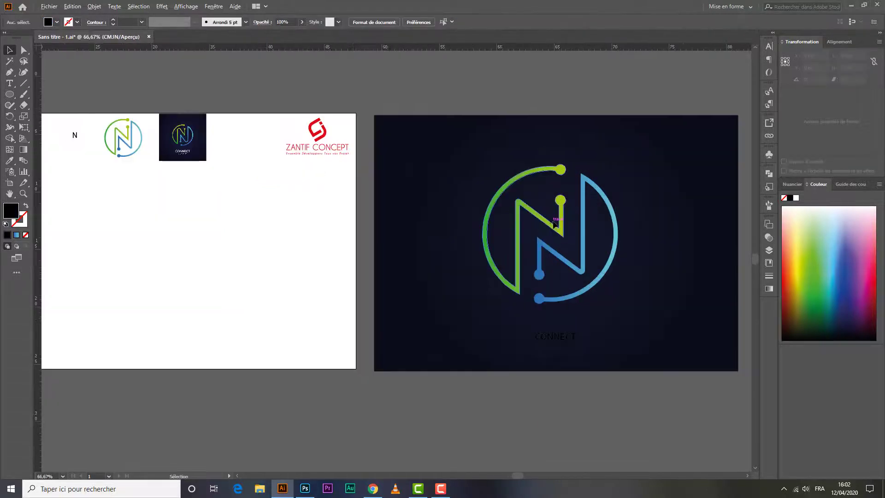
pyautogui.scroll(1, 553, 226)
# Group both N logo paths, scale the group to about 10.8 × 11.1 cm and raise it.
pyautogui.click(640, 244)
pyautogui.moveTo(640, 243); pyautogui.dragTo(547, 220)
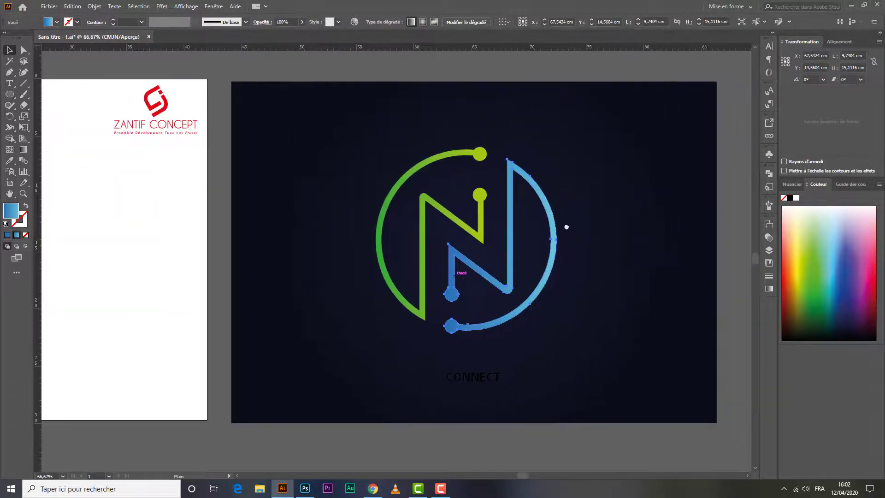
pyautogui.moveTo(546, 107); pyautogui.dragTo(378, 319)
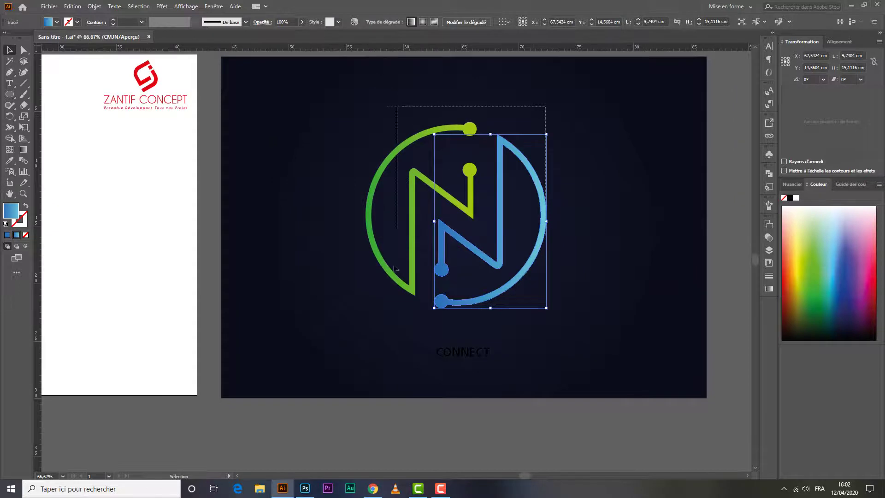
pyautogui.rightClick(411, 287)
pyautogui.click(465, 341)
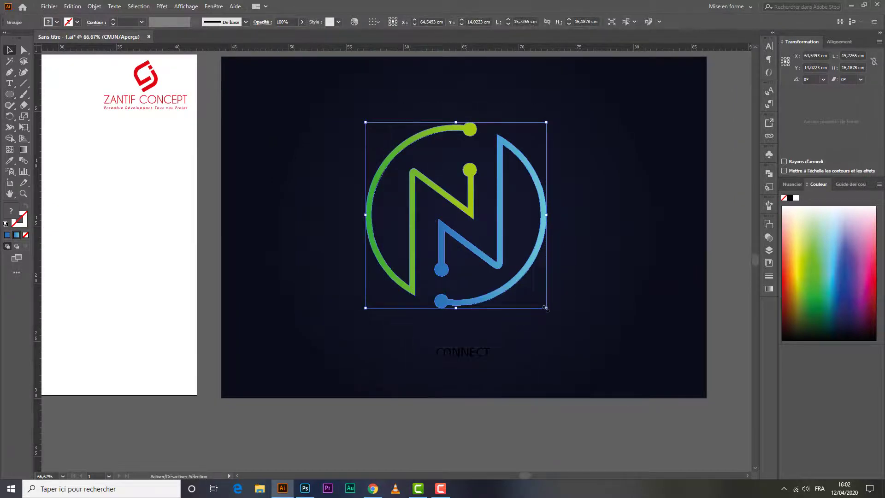
pyautogui.moveTo(541, 313); pyautogui.dragTo(512, 284)
pyautogui.moveTo(491, 252); pyautogui.dragTo(501, 223)
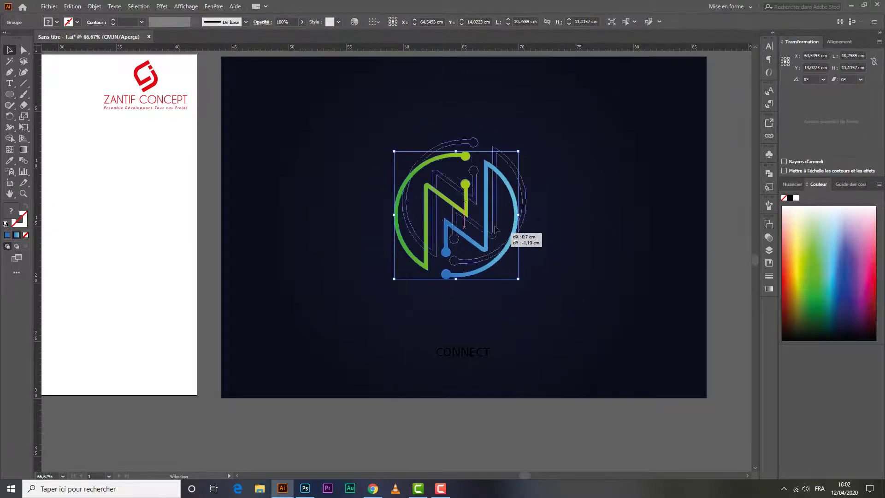
# Convert CONNECT to outlines, enlarge it to the logo's width and place it under the logo.
pyautogui.click(482, 354)
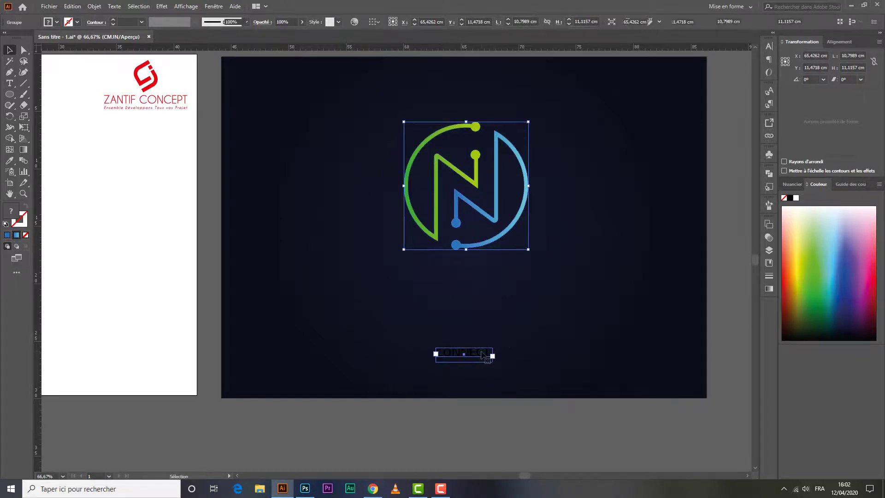
pyautogui.rightClick(482, 353)
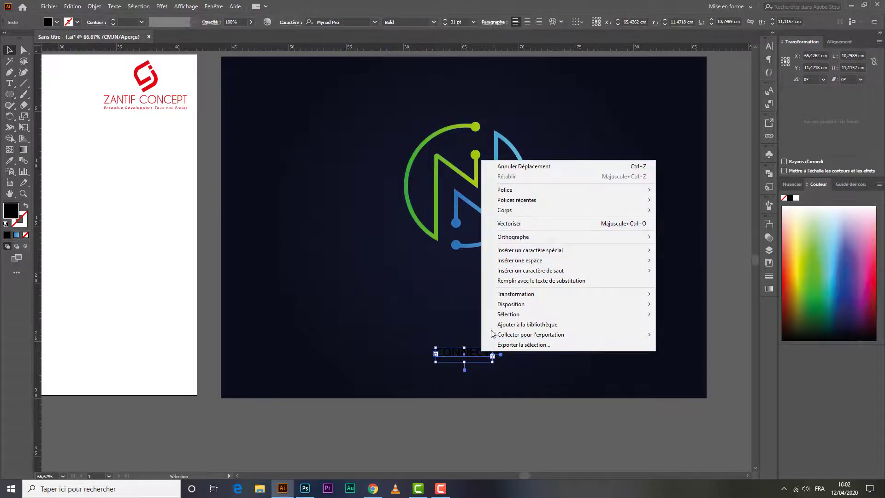
pyautogui.click(520, 224)
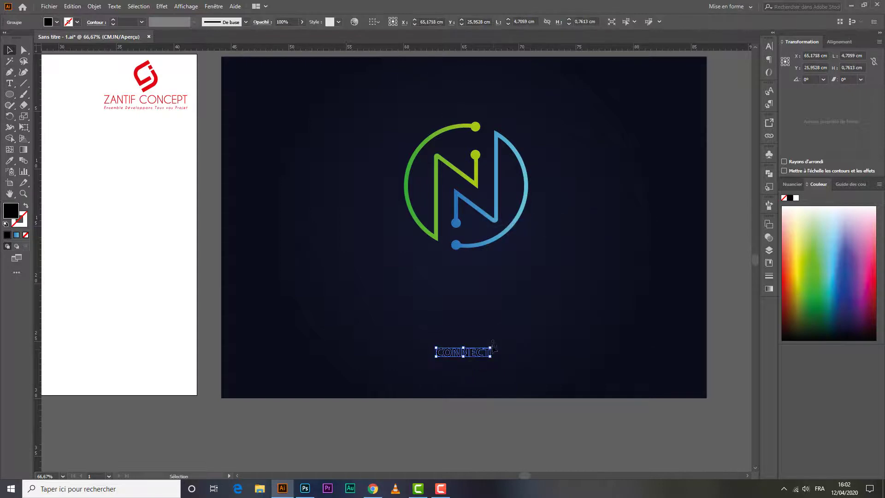
pyautogui.moveTo(493, 348); pyautogui.dragTo(569, 300)
pyautogui.moveTo(483, 355); pyautogui.dragTo(482, 286)
# Fill the CONNECT outlines with white.
pyautogui.click(429, 170)
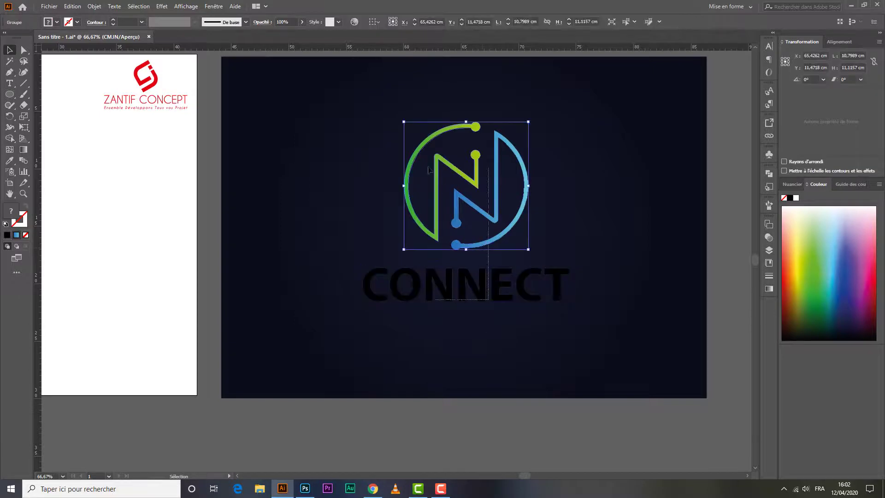
pyautogui.hotkey('ctrl', 'a')
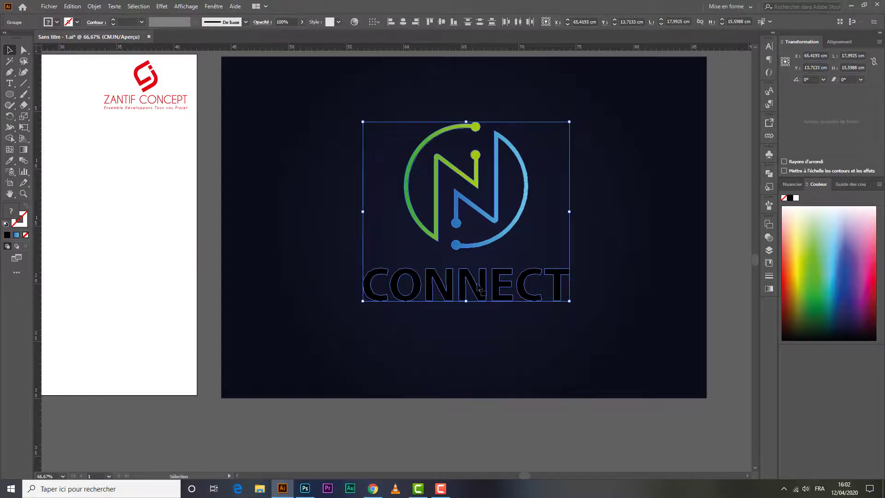
pyautogui.click(484, 328)
pyautogui.click(480, 290)
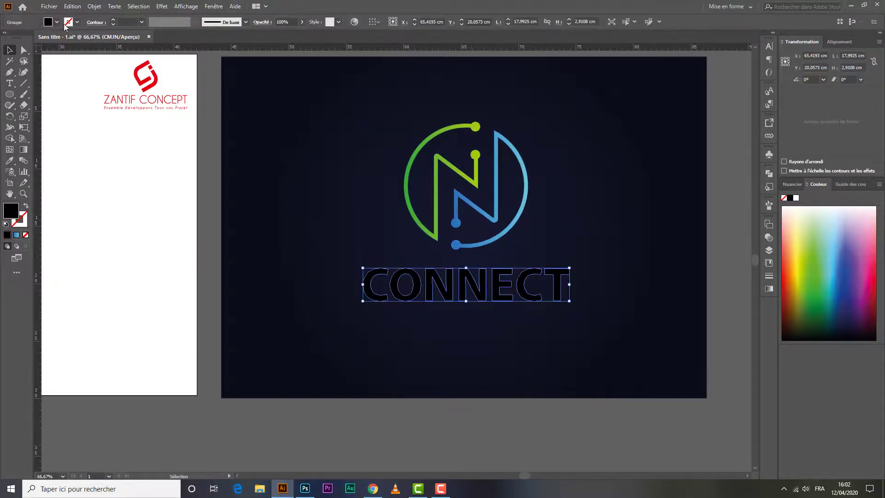
pyautogui.click(57, 23)
pyautogui.click(19, 38)
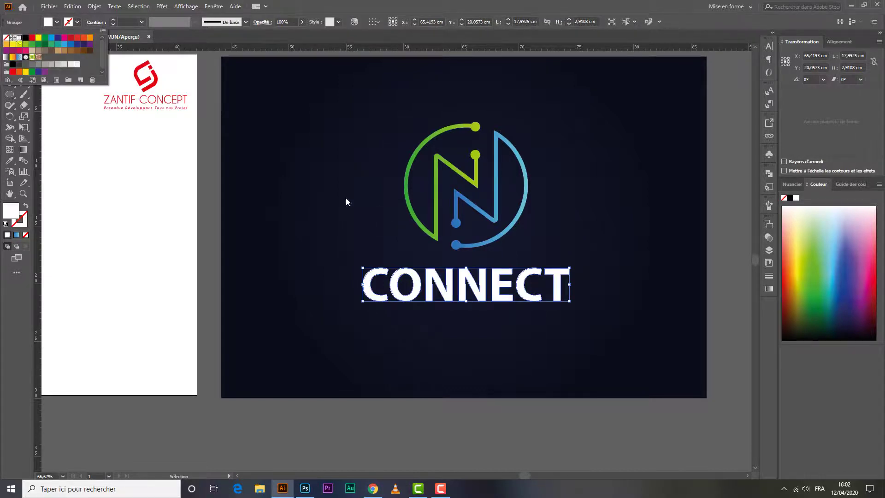
pyautogui.click(324, 315)
# Create a text area below CONNECT reading 'Zantif ConCept'.
pyautogui.click(9, 83)
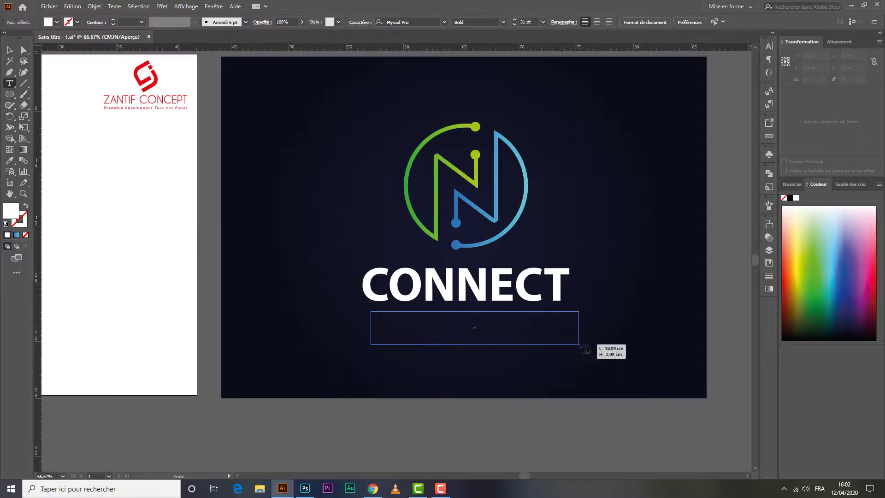
pyautogui.moveTo(372, 311); pyautogui.dragTo(579, 344)
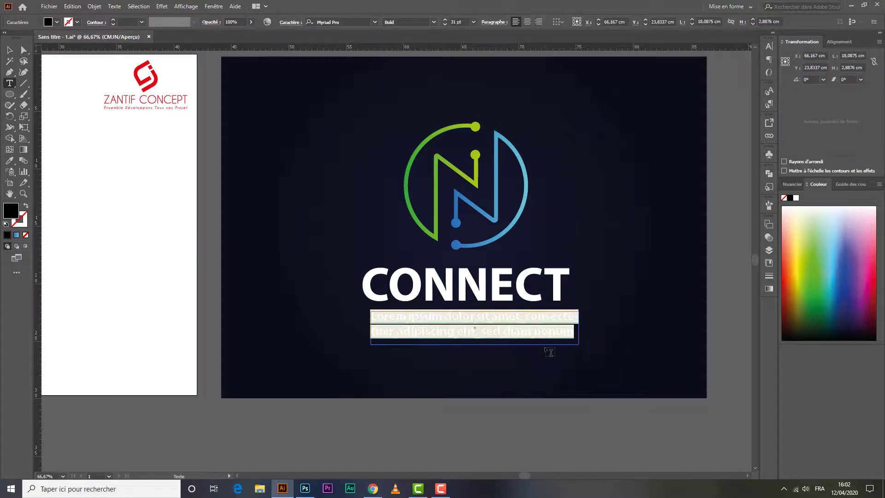
pyautogui.press('Delete')
pyautogui.write('Zantif Conc')
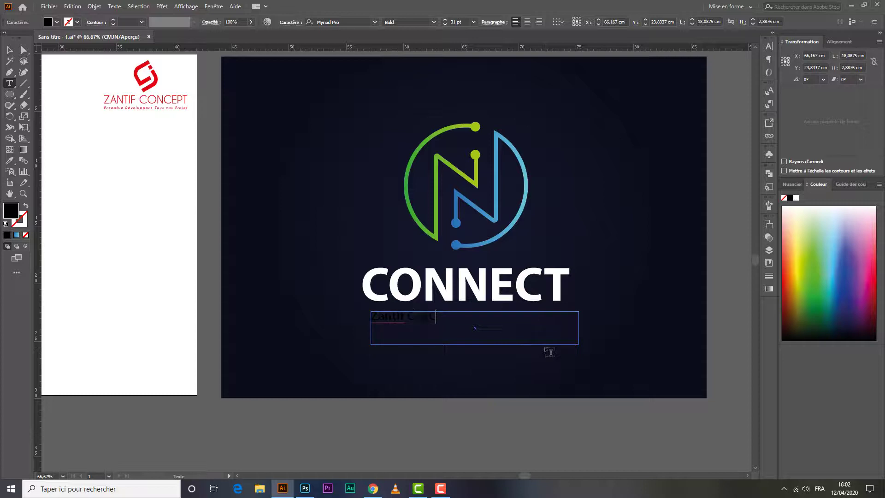
pyautogui.write('ep')
pyautogui.write('t')
pyautogui.hotkey('ctrl', 'shift', 'Left')
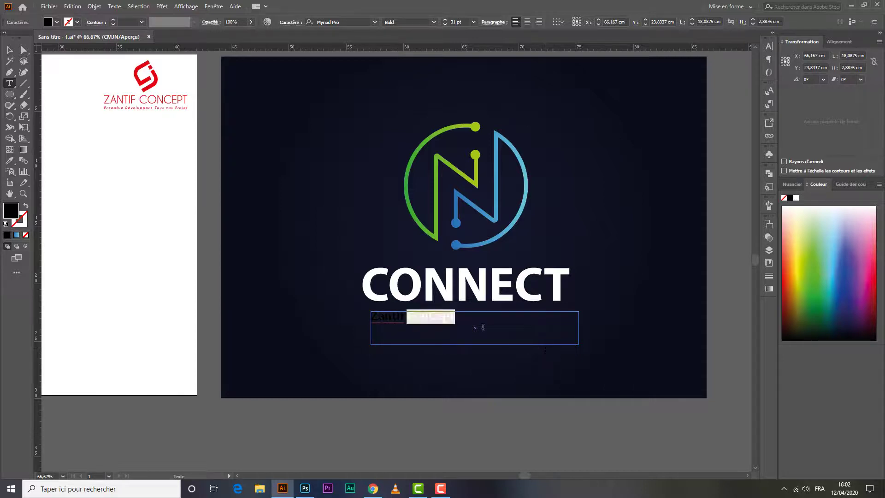
pyautogui.hotkey('ctrl', 'shift', 'Left')
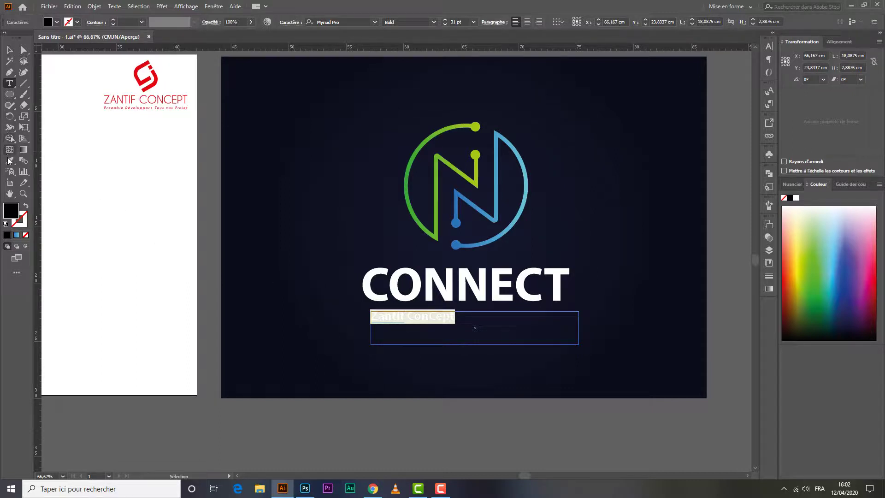
# Colour 'Zantif ConCept' with the logo's green and convert it to outlines.
pyautogui.click(10, 162)
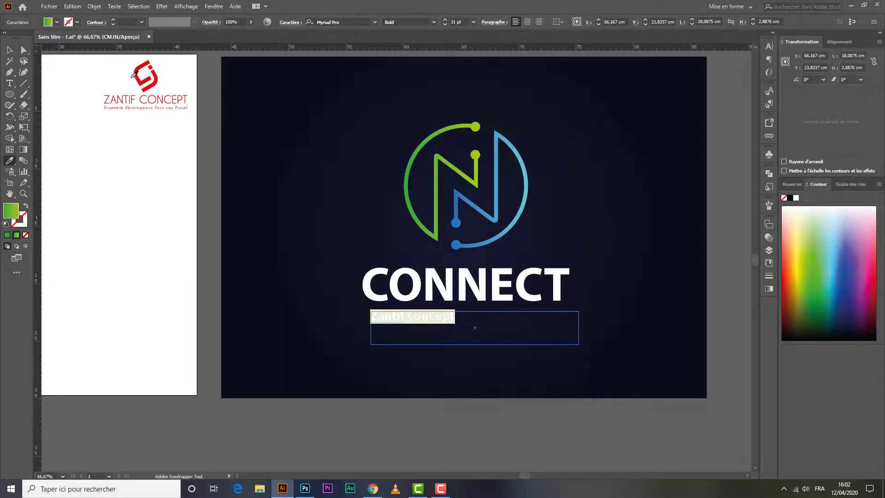
pyautogui.click(448, 131)
pyautogui.press('v')
pyautogui.rightClick(434, 332)
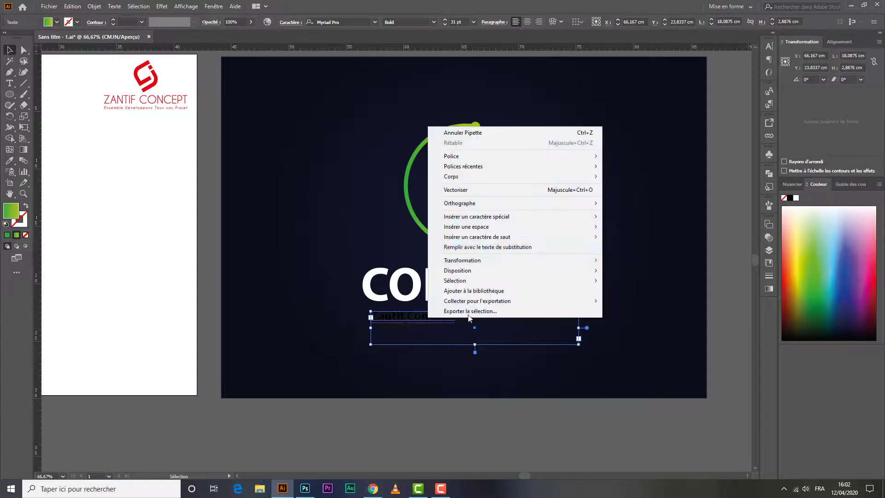
pyautogui.click(456, 191)
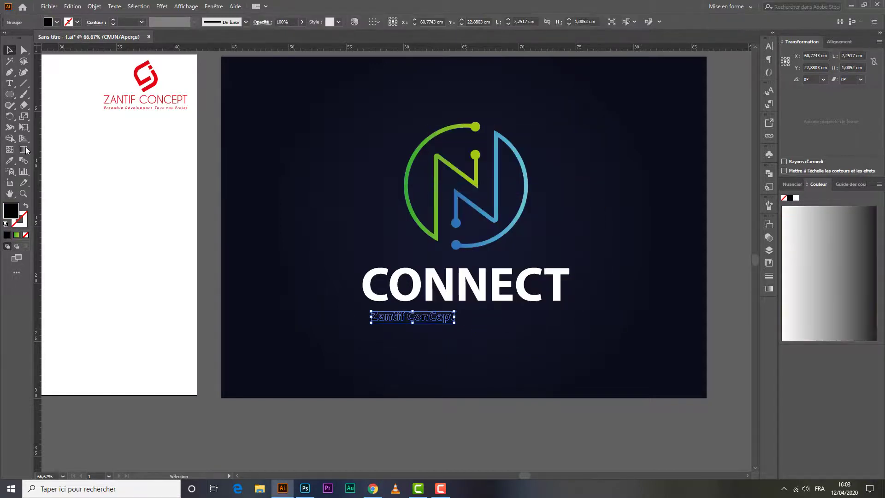
# Reapply the logo green to the outlined tagline, then enlarge it to about 10.7 cm and centre it under CONNECT.
pyautogui.click(9, 160)
pyautogui.click(478, 126)
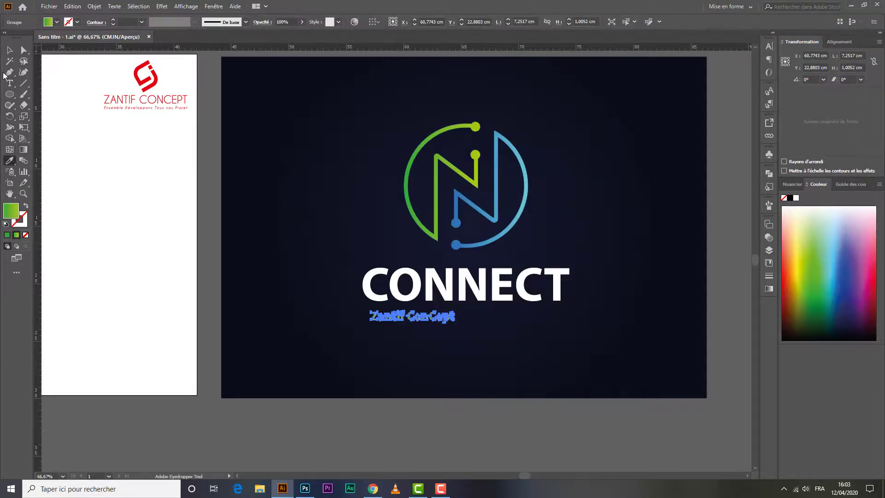
pyautogui.click(9, 50)
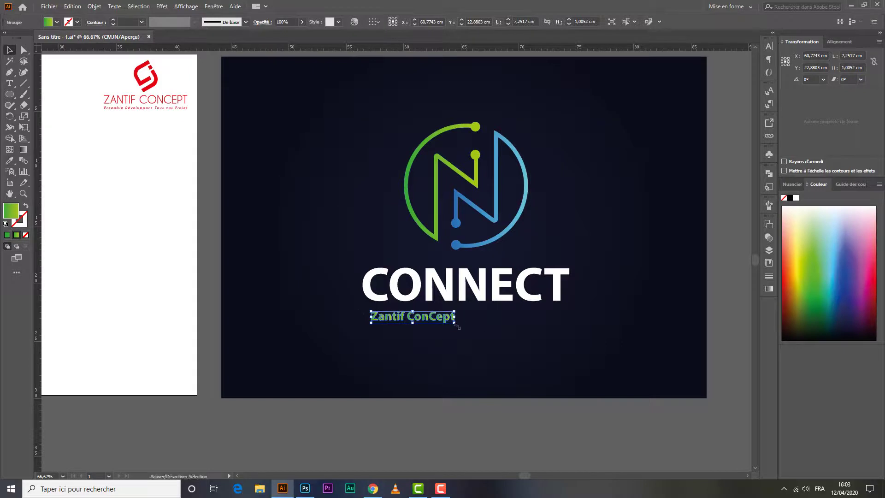
pyautogui.moveTo(455, 324); pyautogui.dragTo(489, 321)
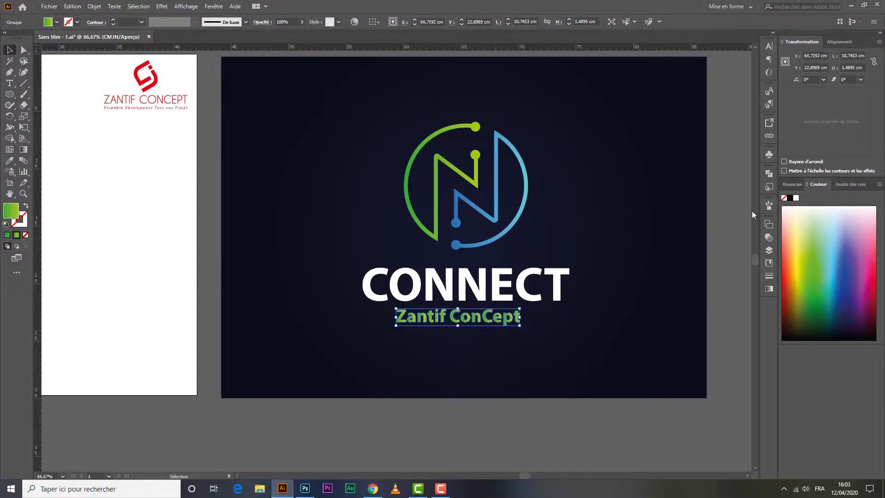
# Set the Zantif ConCept gradient angle to 45° in the Gradient panel.
pyautogui.click(769, 237)
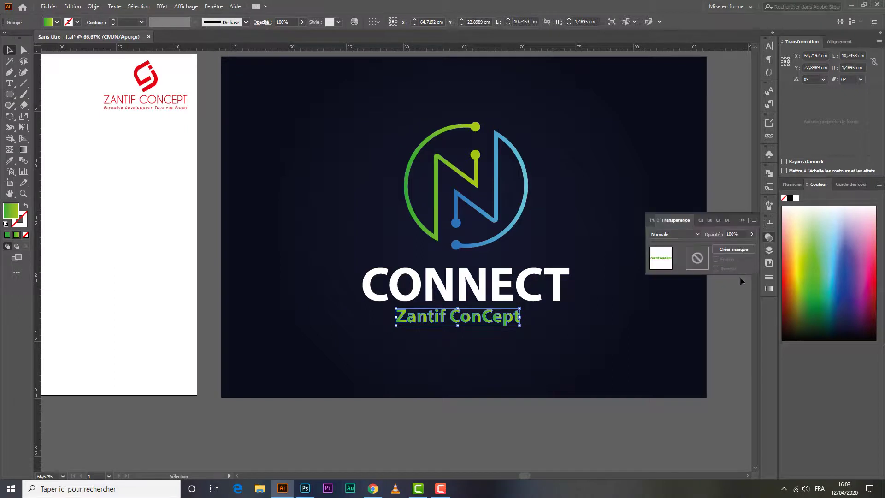
pyautogui.click(768, 287)
pyautogui.click(713, 258)
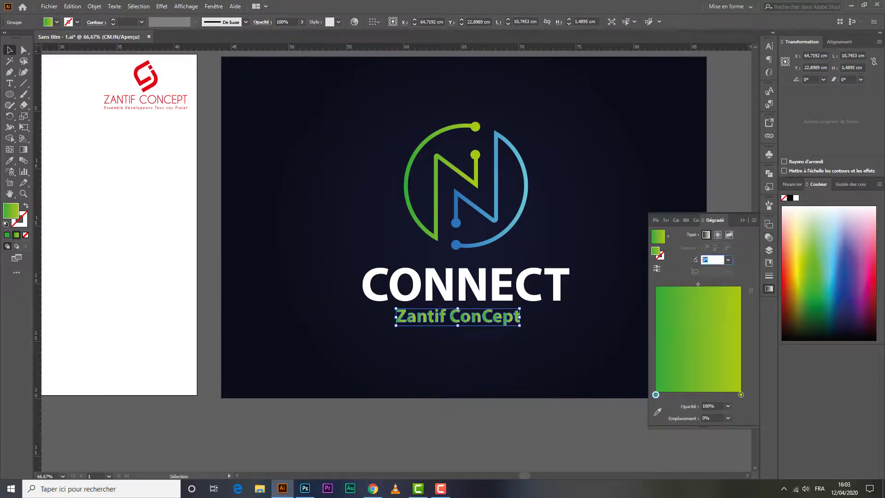
pyautogui.write('45')
pyautogui.press('Return')
pyautogui.click(741, 220)
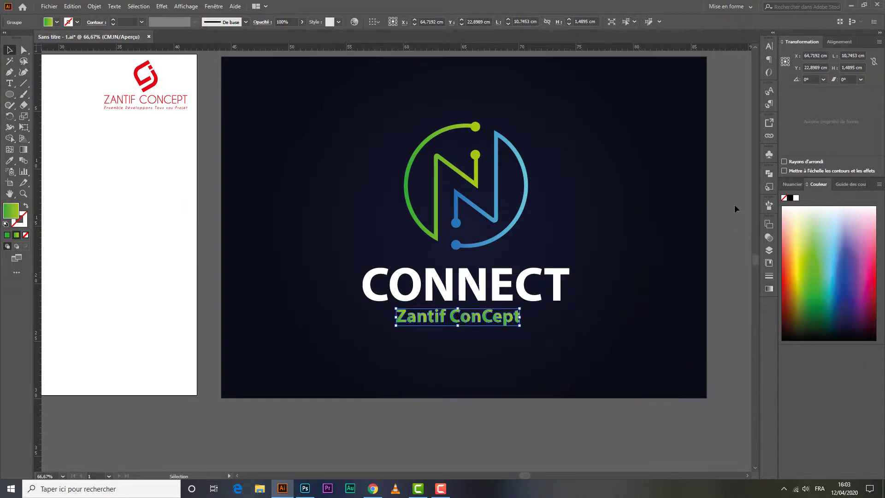
pyautogui.click(737, 182)
pyautogui.moveTo(651, 134)
pyautogui.mouseDown()
pyautogui.moveTo(653, 179)
pyautogui.moveTo(638, 163)
pyautogui.mouseUp()
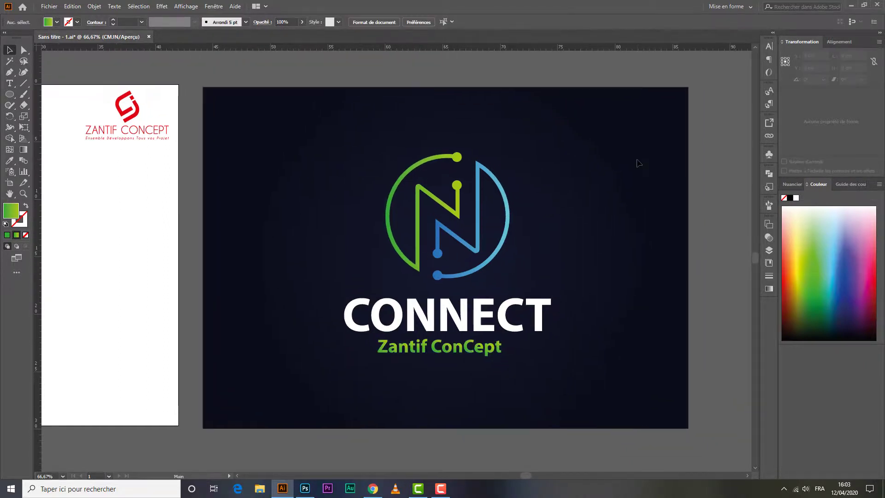
pyautogui.scroll(1, 636, 168)
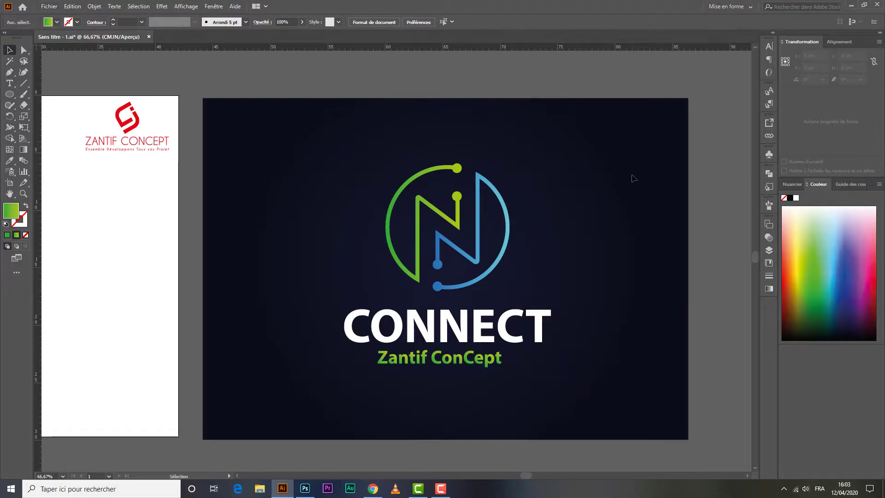
pyautogui.scroll(1, 610, 189)
pyautogui.hscroll(-2, 605, 240)
pyautogui.scroll(-3, 605, 216)
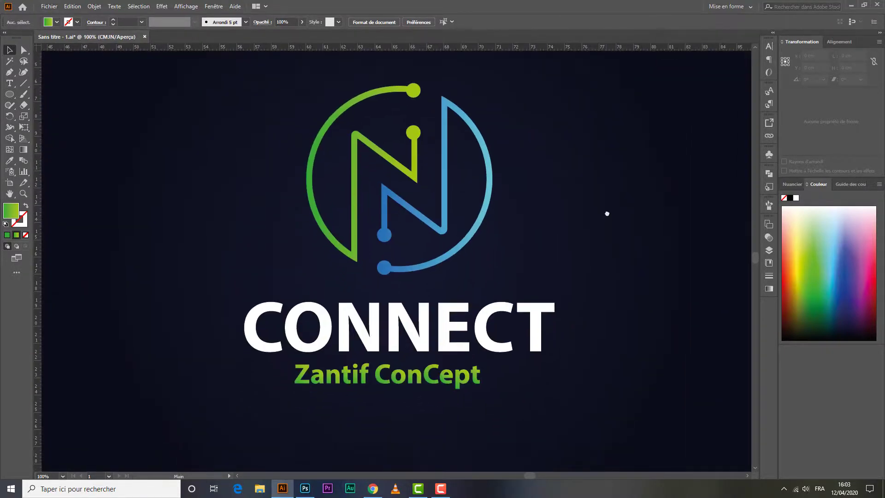